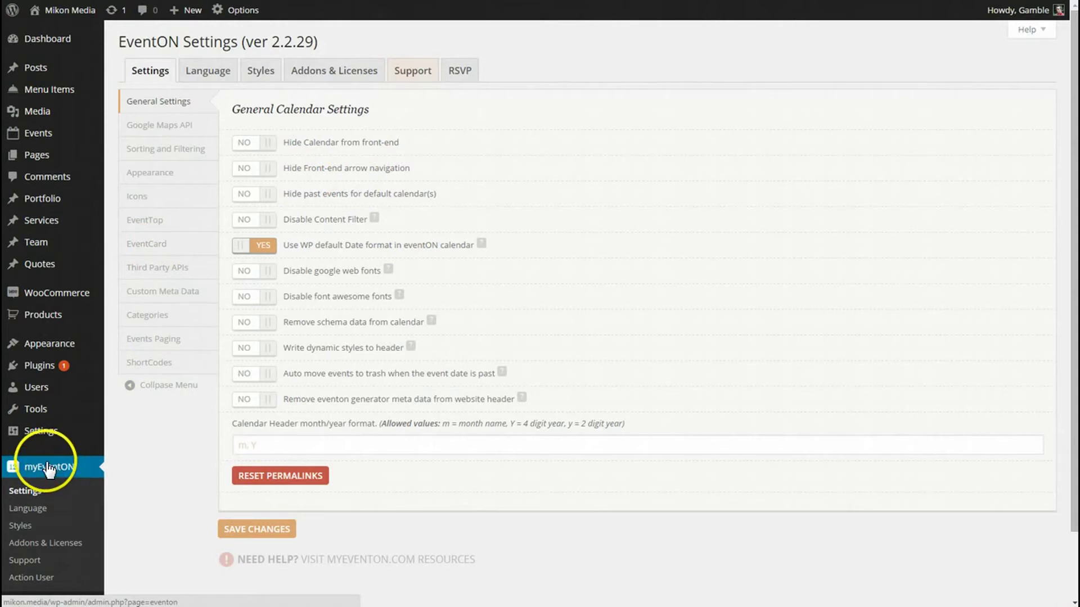
Step: Open the RSVP settings' Emails section to view the confirmation email templates
left_click(460, 77)
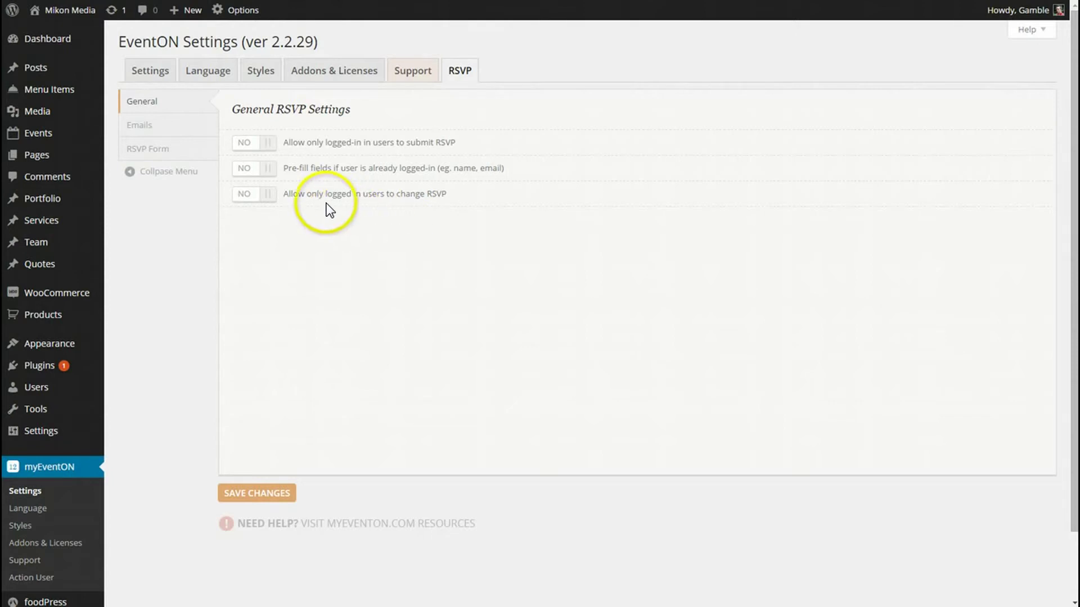
left_click(167, 133)
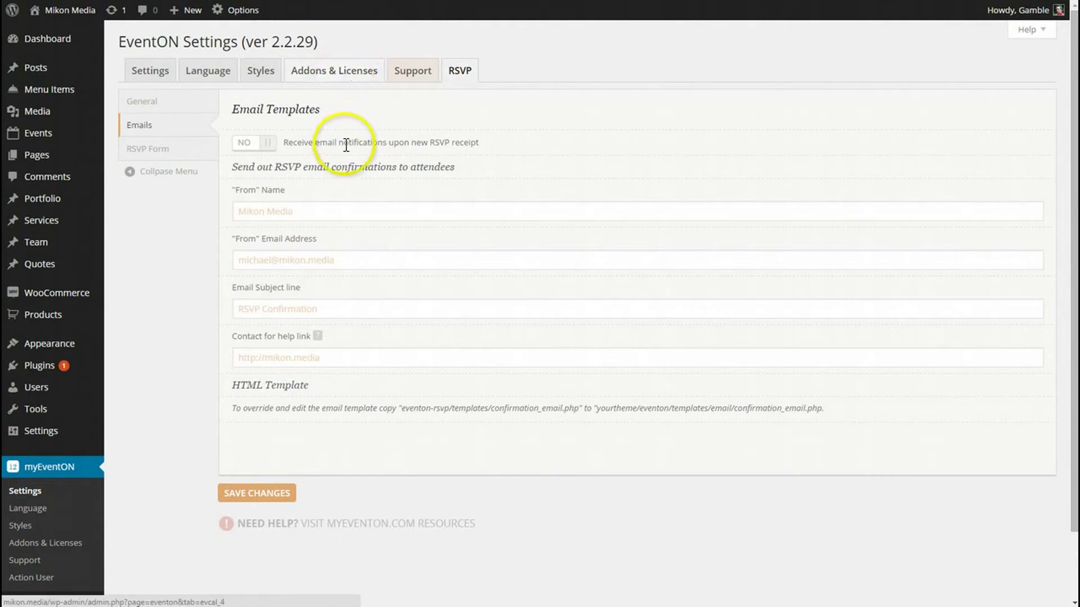
Step: Turn new-RSVP notifications on, review the sender, recipient and subject fields, then turn them off
left_click(276, 143)
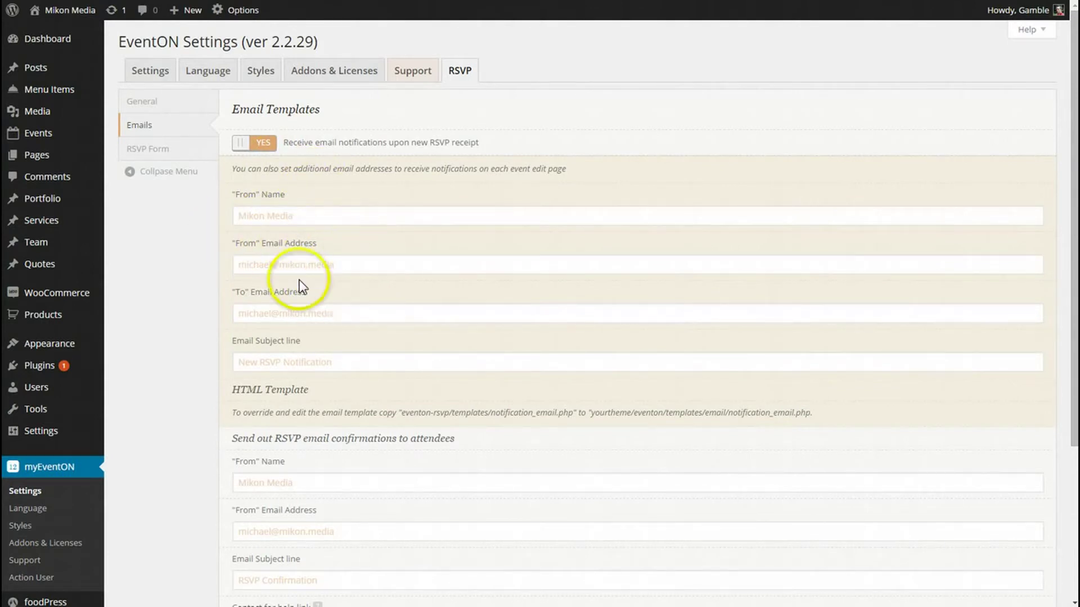
left_click(339, 263)
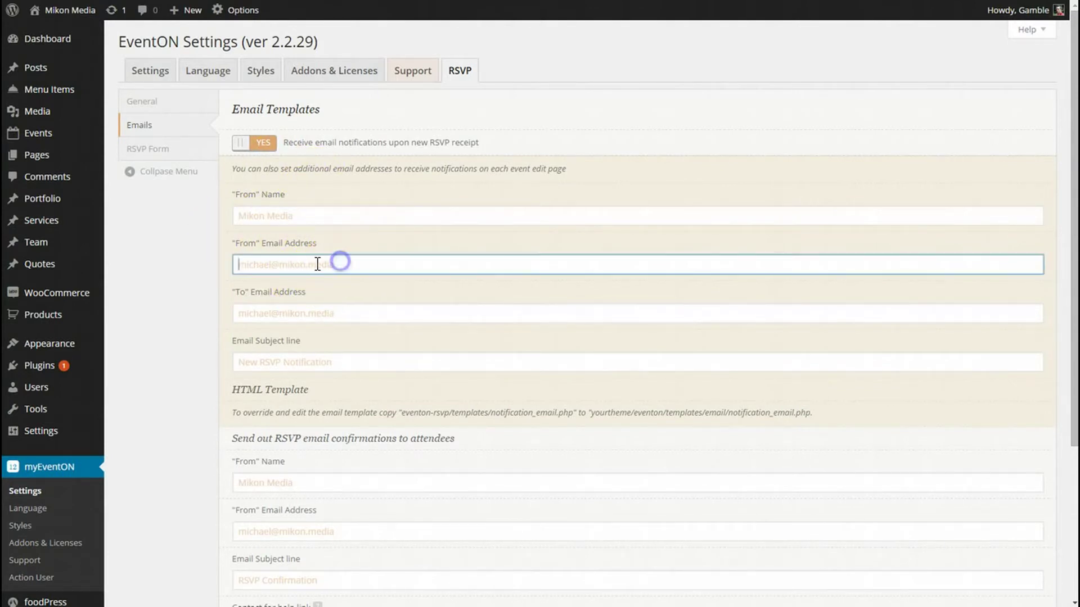
left_click(362, 312)
left_click(361, 361)
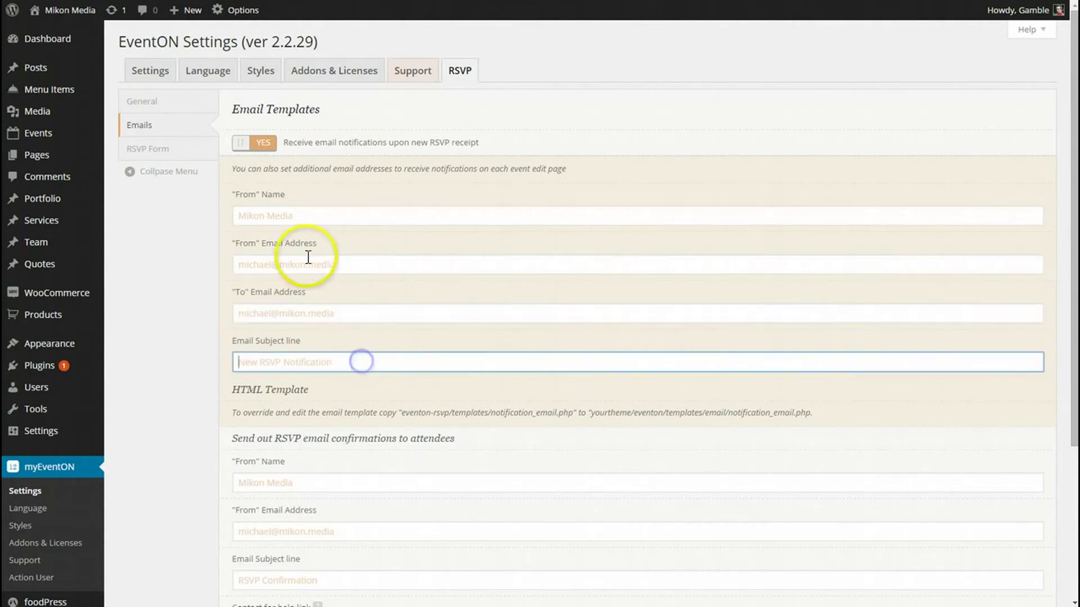
left_click(251, 143)
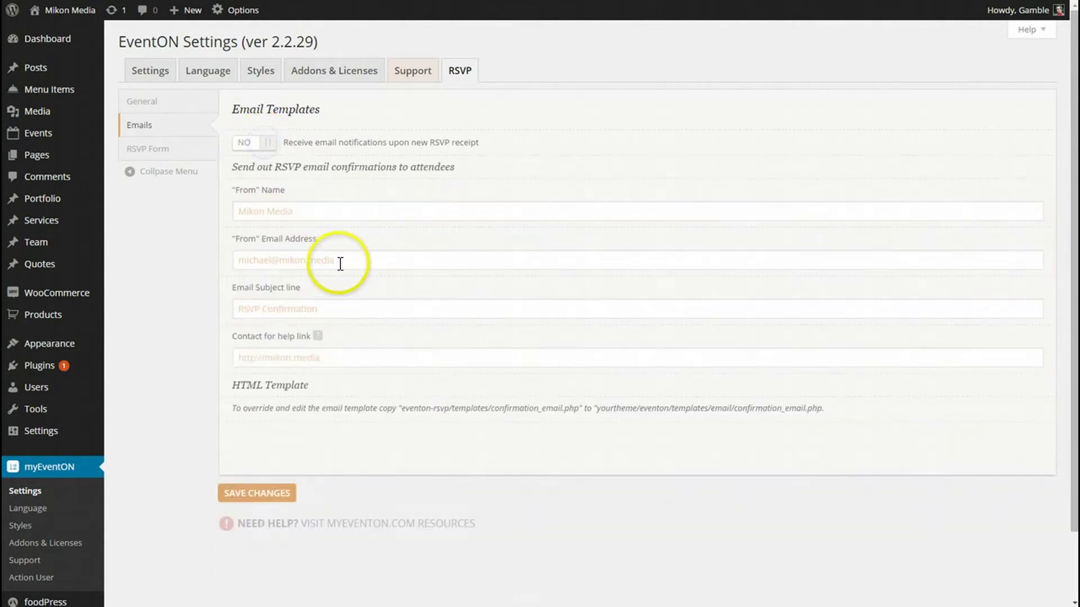
Step: Review the confirmation sender name and HTML template note, then show the RSVP Form settings
left_click(314, 210)
left_click(287, 211)
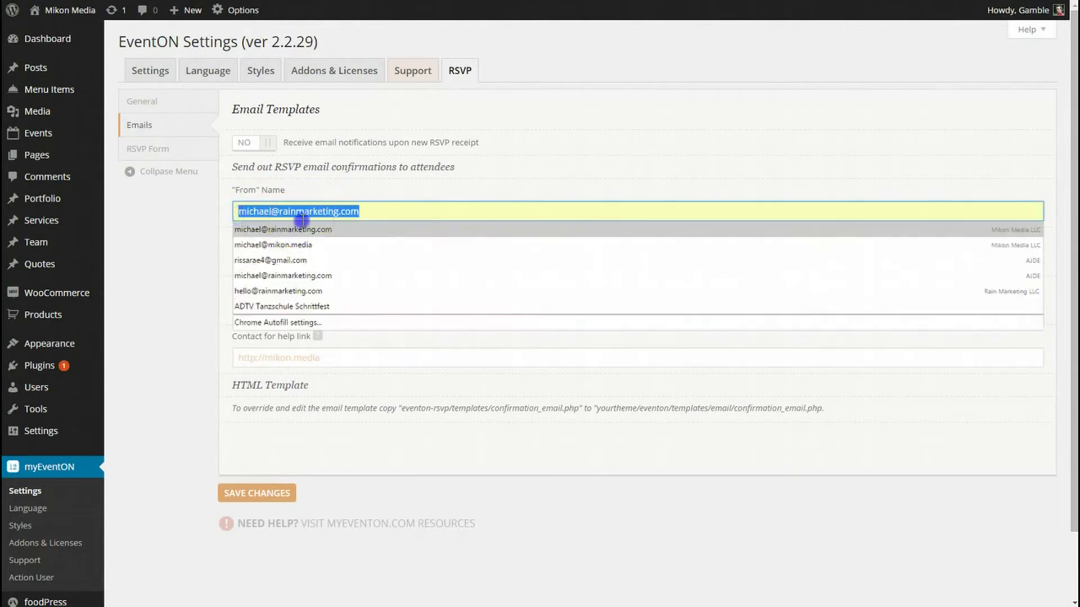
left_click(176, 212)
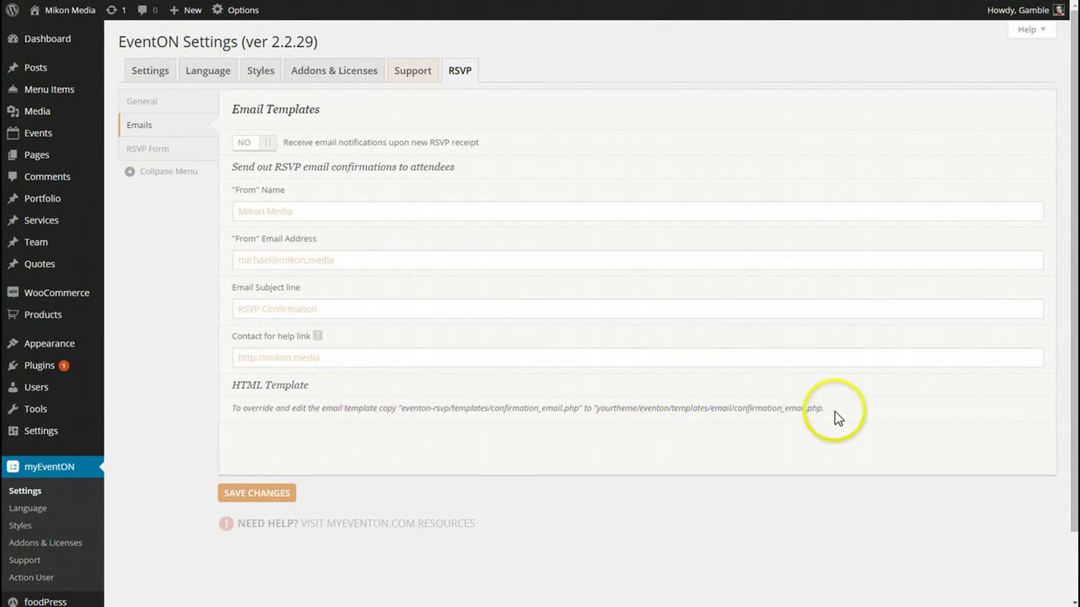
left_click_drag(828, 410, 232, 411)
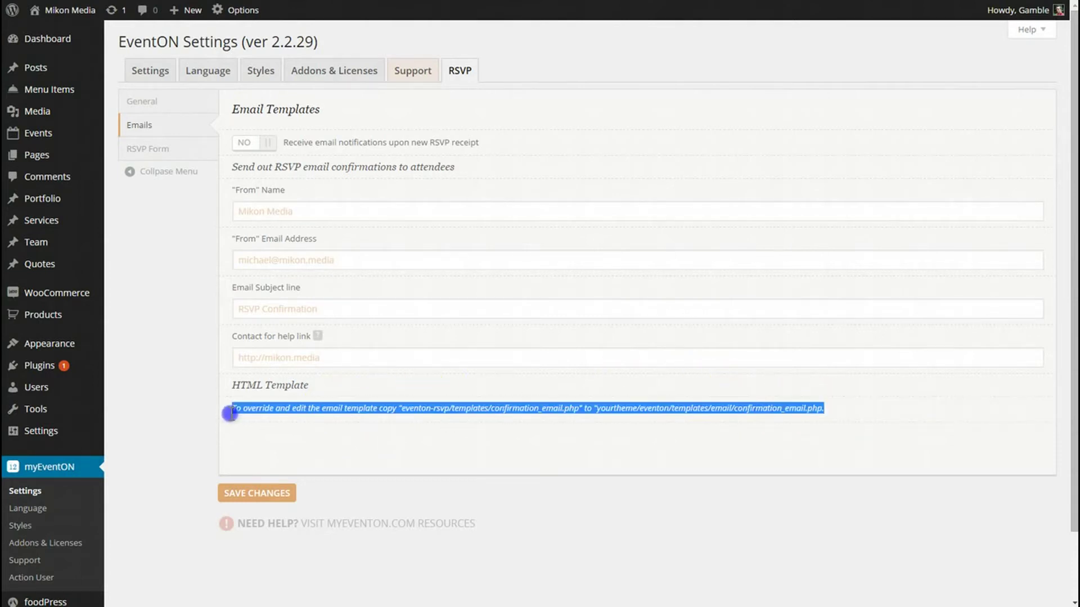
left_click(180, 261)
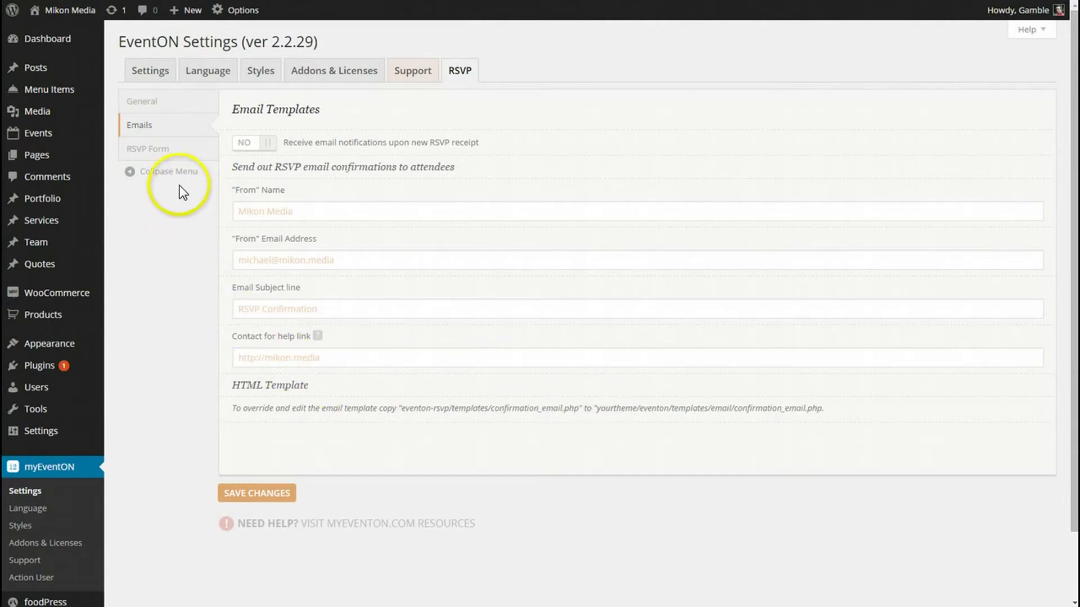
left_click(180, 157)
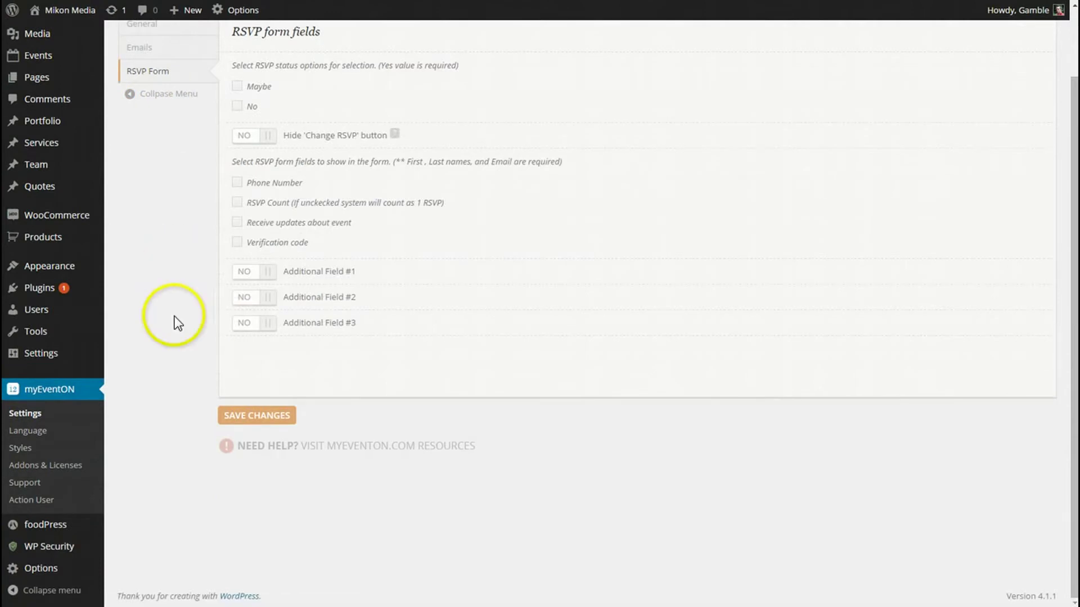
Step: Allow Maybe and No as RSVP statuses, leaving change-RSVP hiding off
scroll(174, 292, "up", 2)
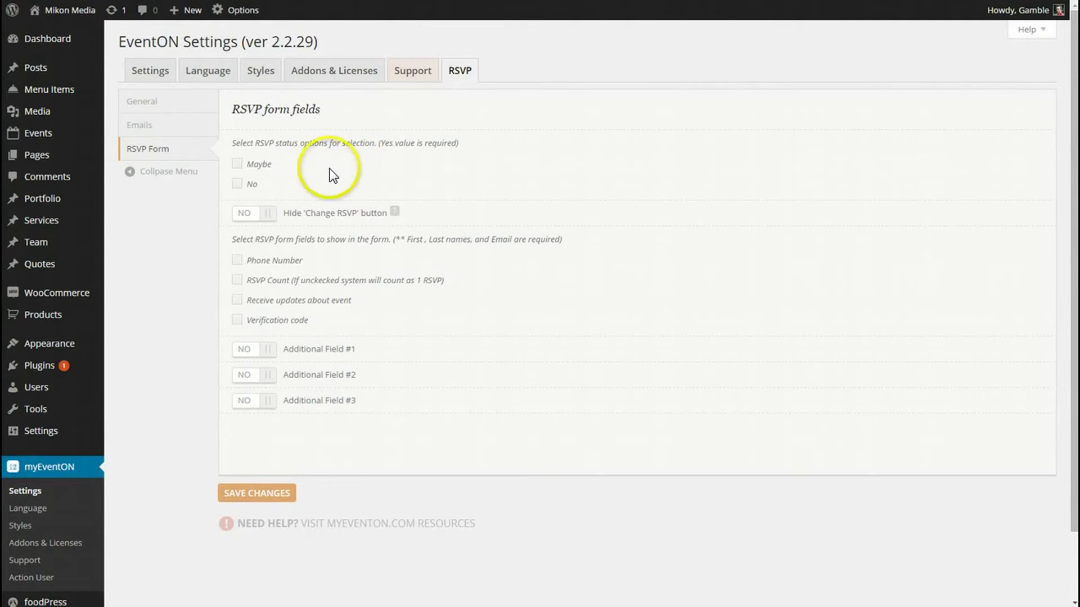
left_click(237, 163)
left_click(237, 184)
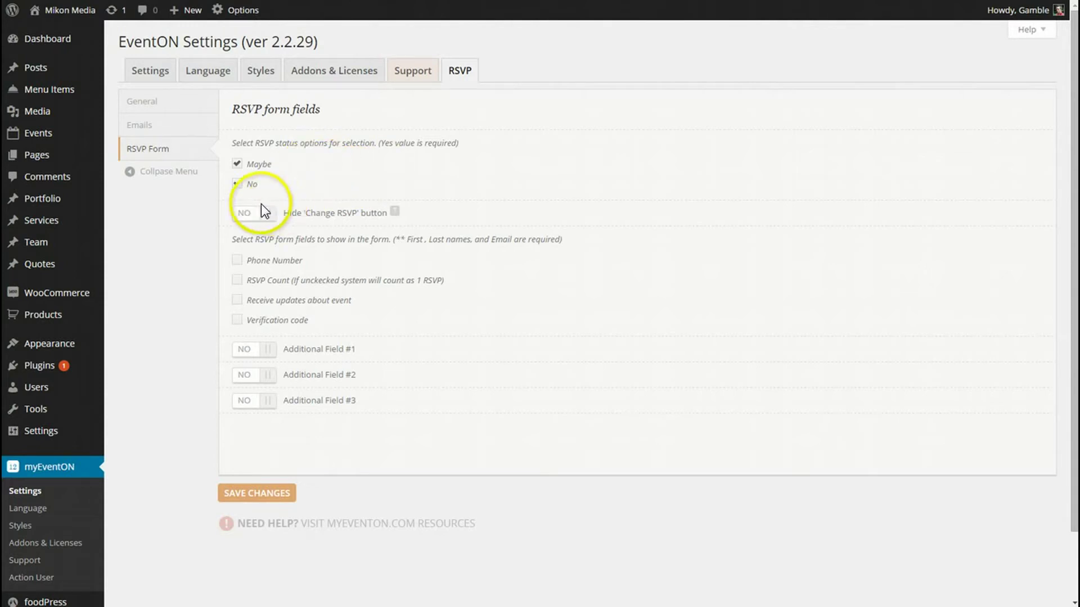
mouse_move(396, 212)
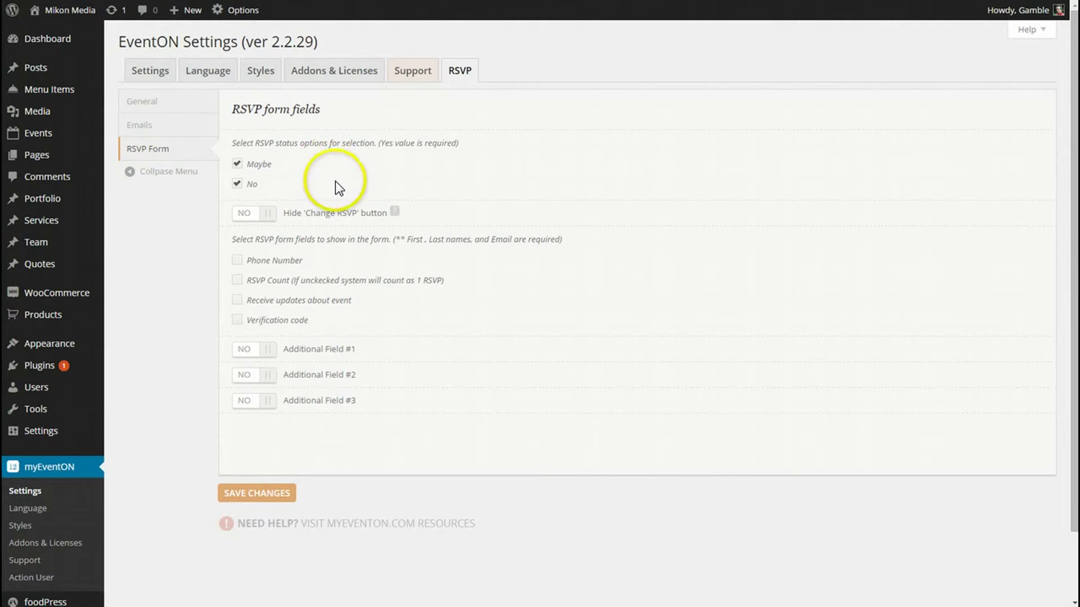
left_click(264, 215)
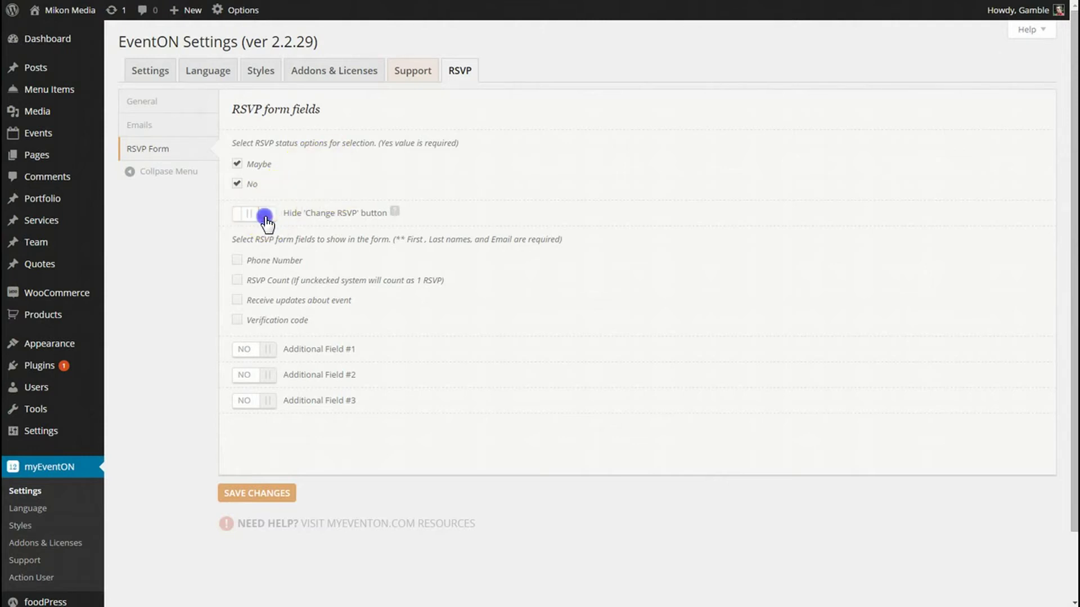
left_click(267, 215)
left_click(269, 265)
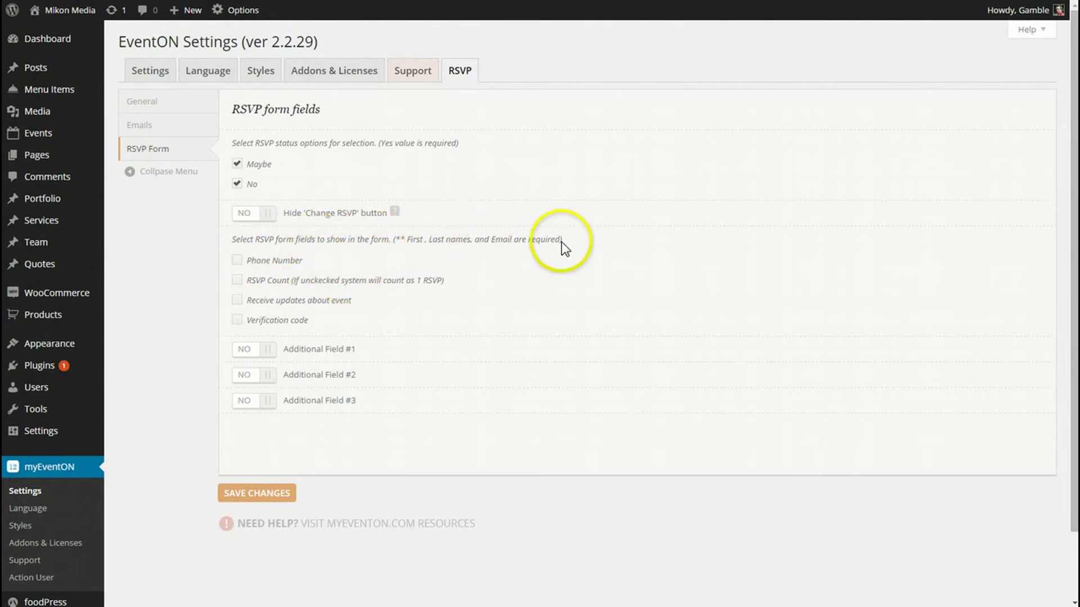
Step: Add Phone Number, RSVP Count, Receive updates and Verification code fields, and enable Additional Field #1
left_click(237, 260)
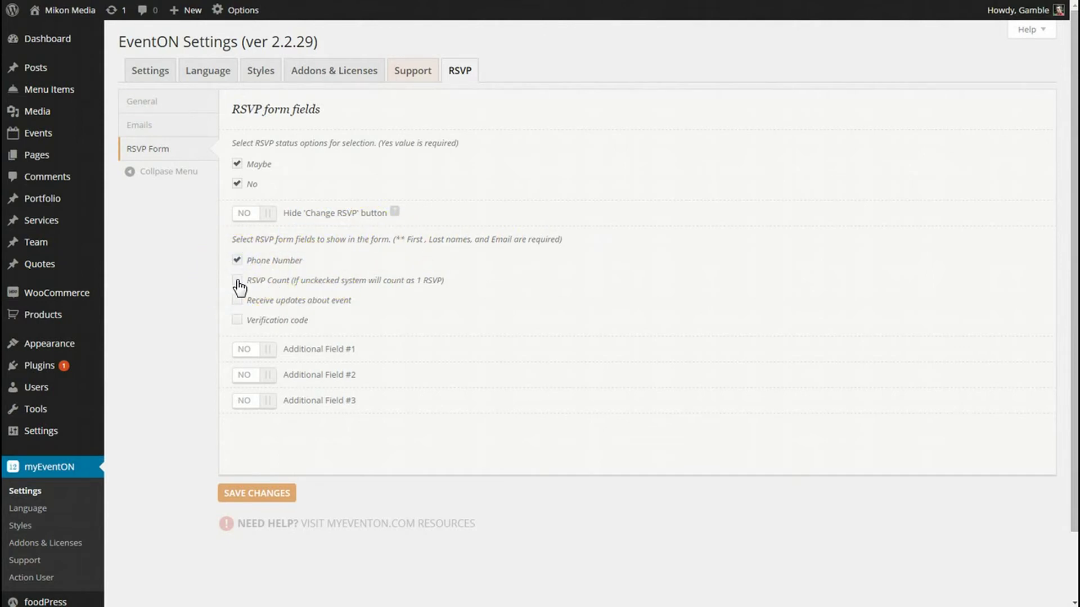
left_click(237, 281)
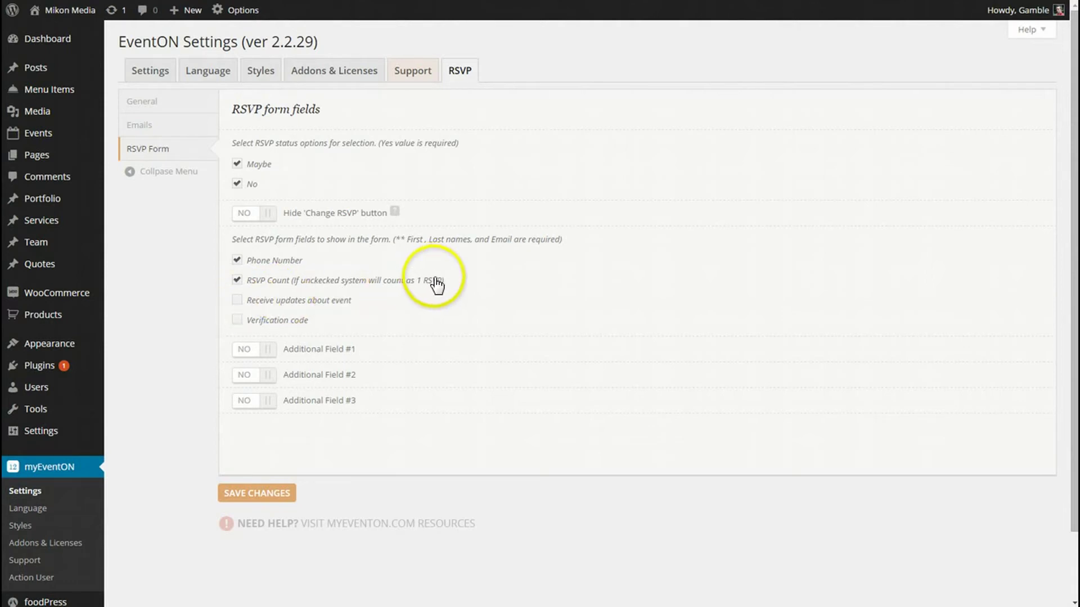
left_click(238, 302)
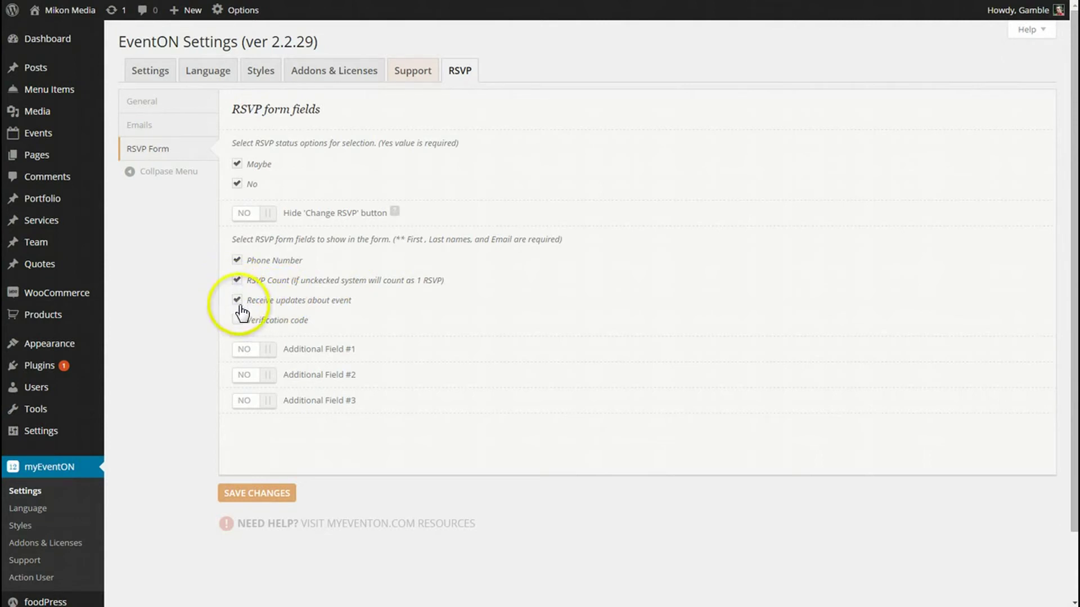
left_click(235, 320)
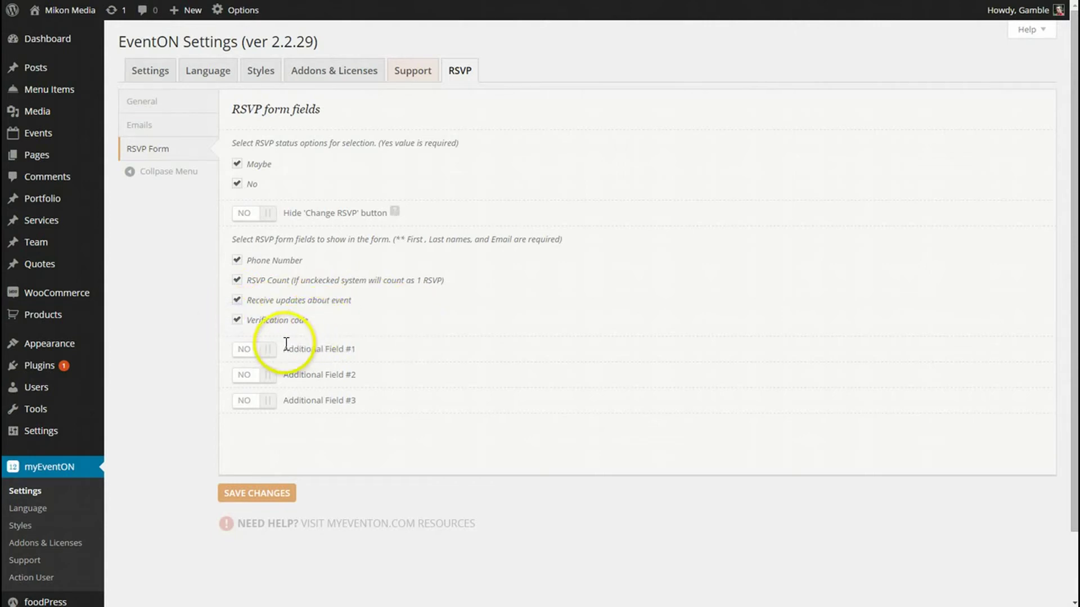
left_click(269, 348)
Step: Set Additional Fields #1–#3 back to NO and save the RSVP Form settings
left_click(271, 450)
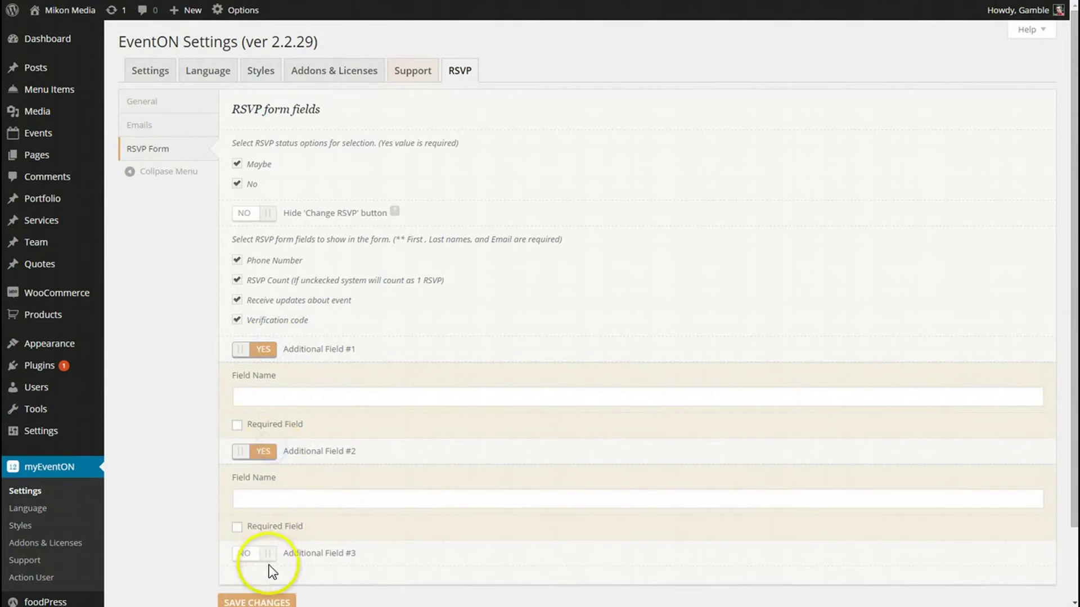
left_click(262, 549)
scroll(271, 478, "down", 3)
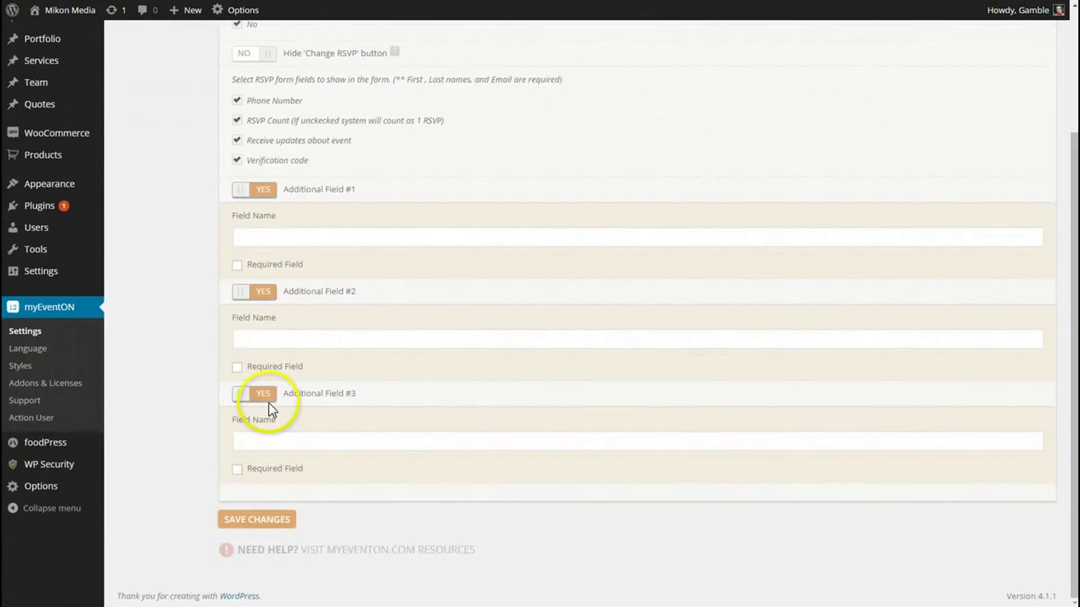
left_click(267, 401)
left_click(260, 367)
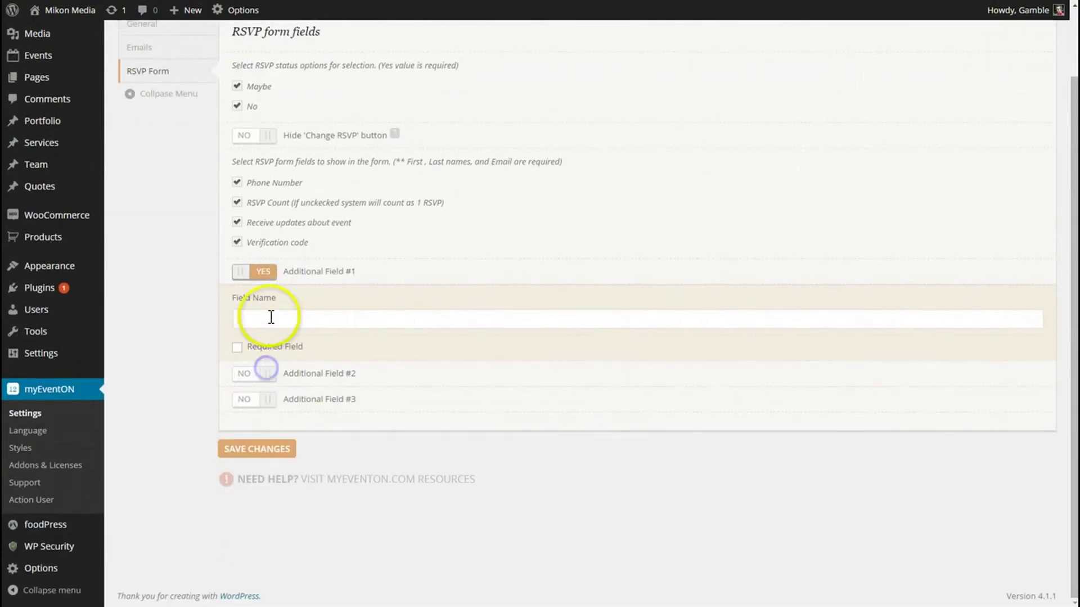
left_click(262, 277)
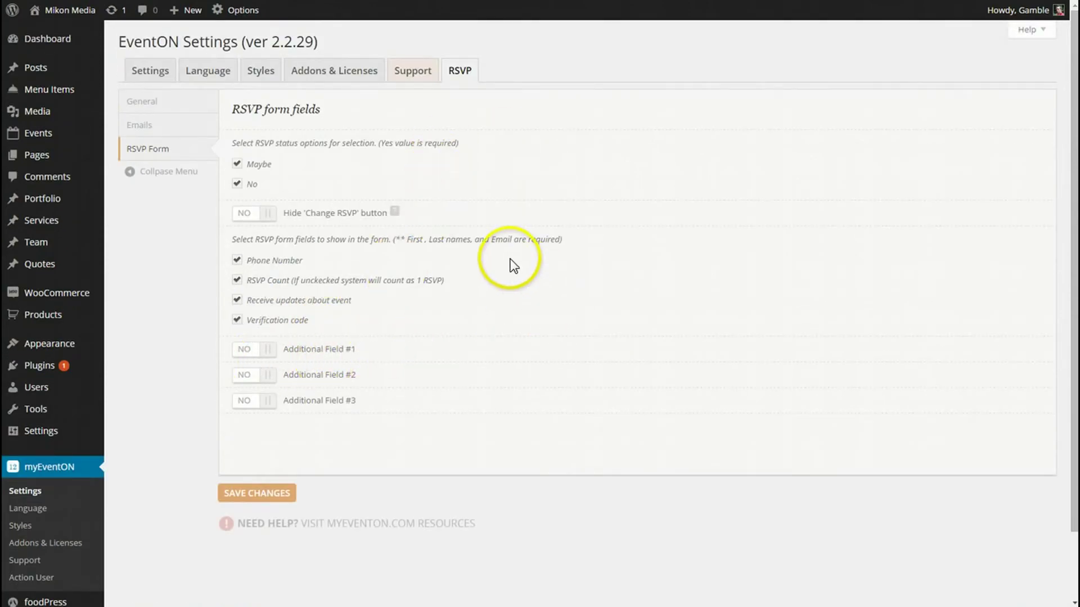
left_click(267, 351)
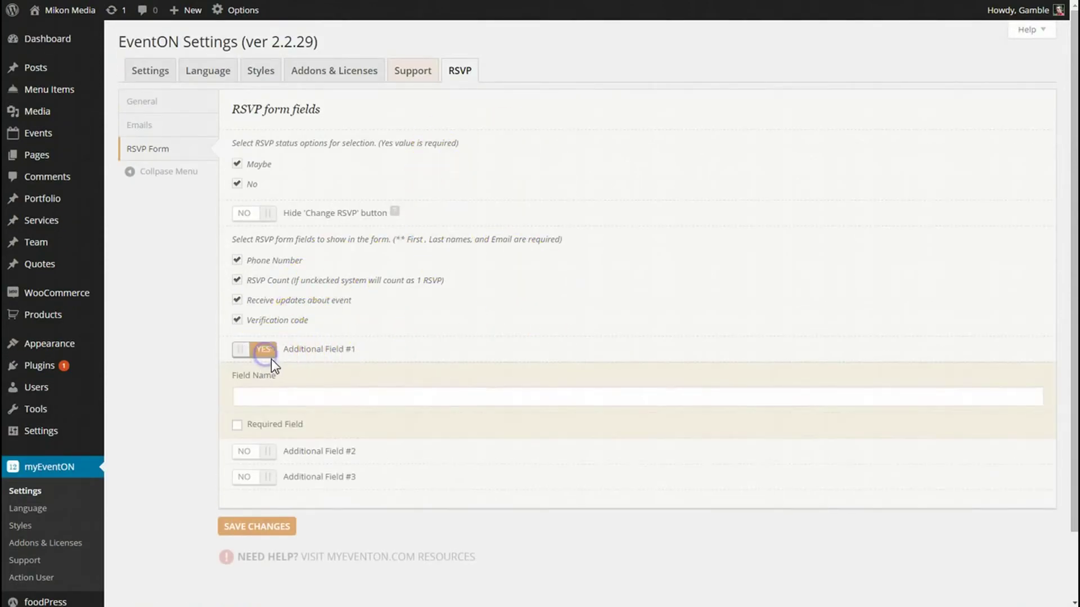
left_click(267, 351)
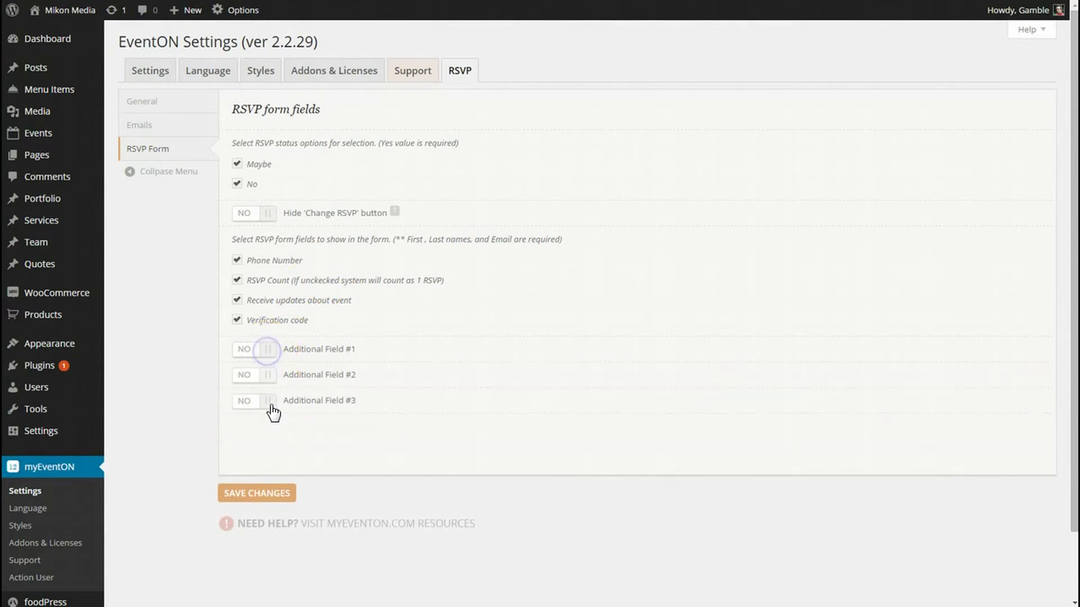
left_click(263, 497)
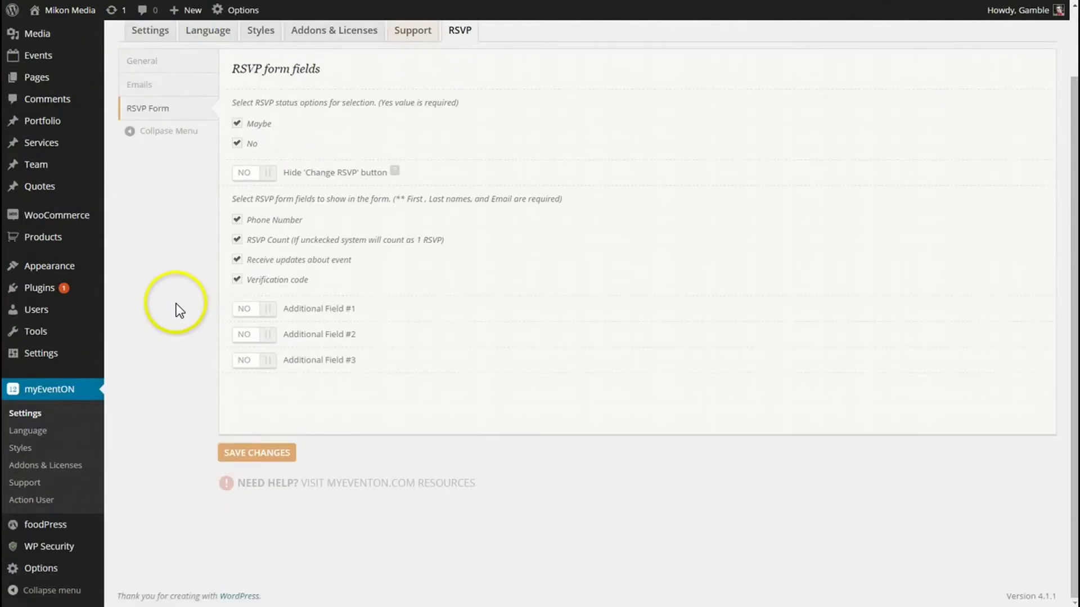
scroll(180, 303, "up", 2)
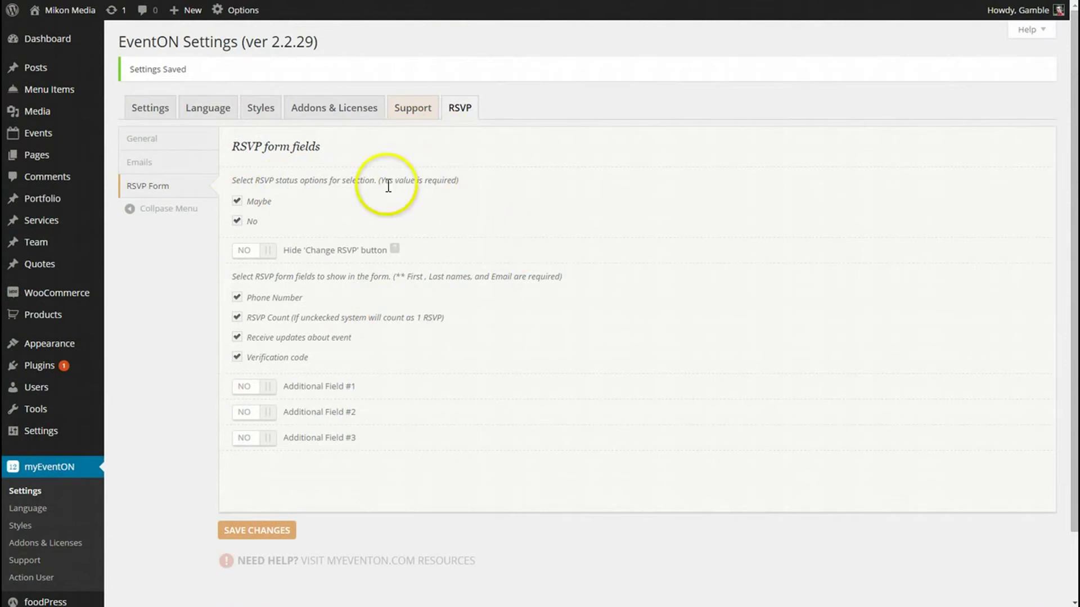
Step: In the Akron Zoo Day event, allow visitor RSVPs and show the RSVP count
mouse_move(43, 138)
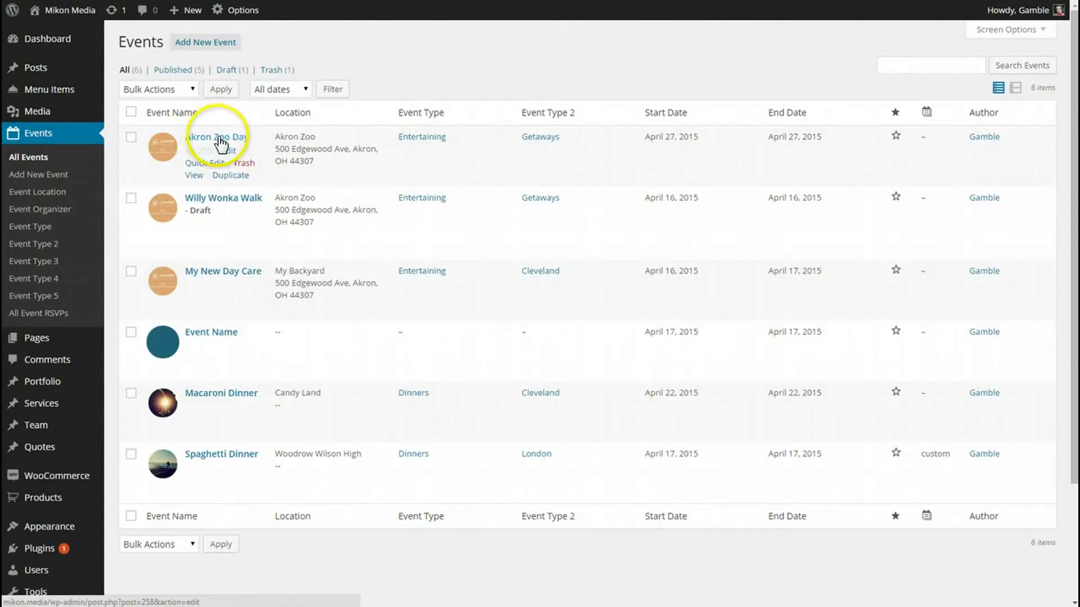
left_click(220, 139)
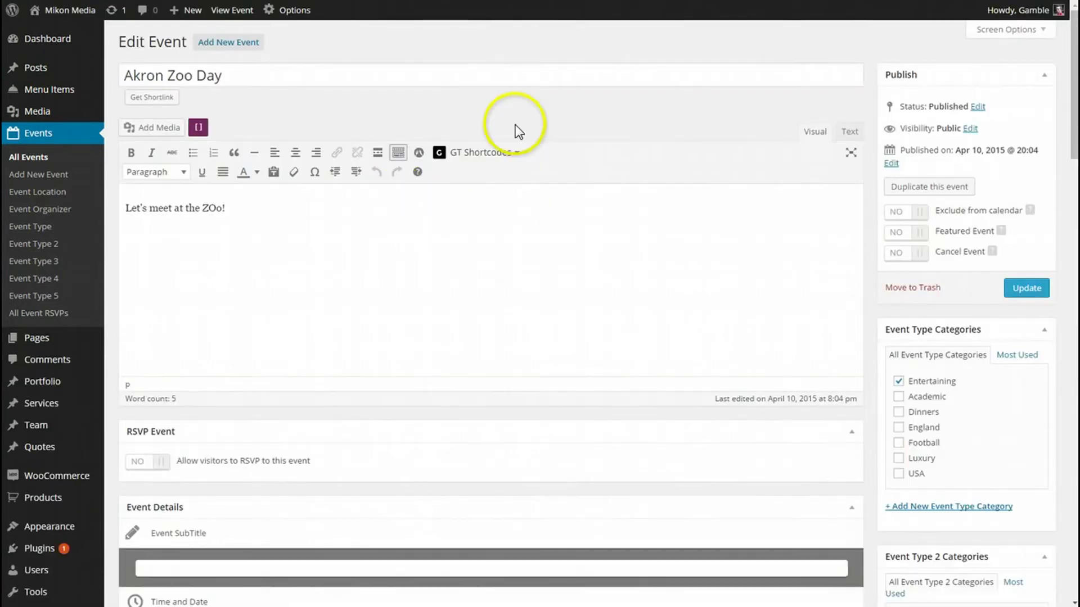
scroll(394, 284, "down", 2)
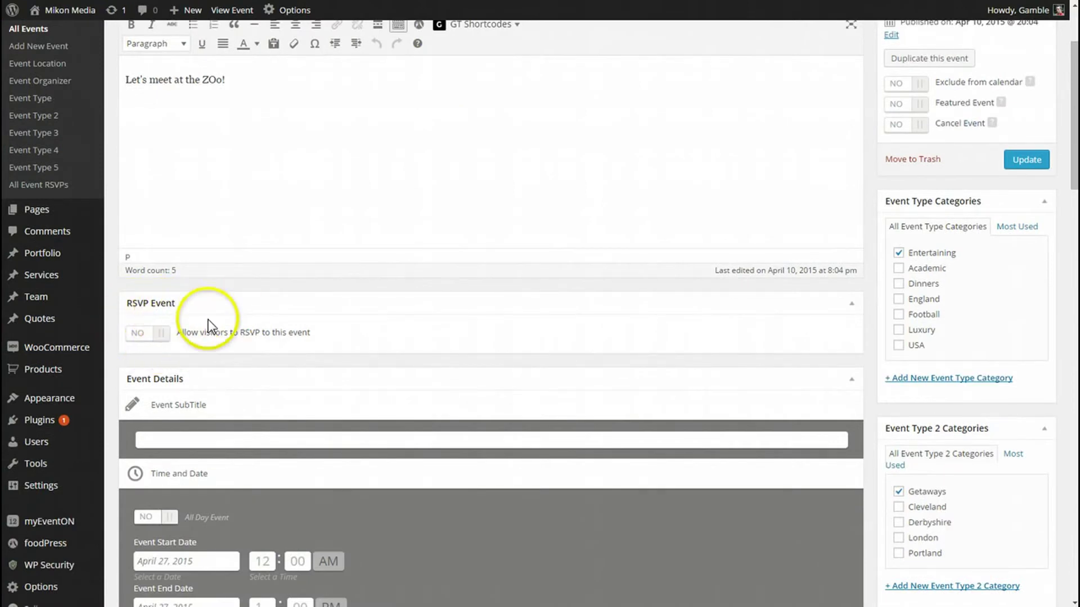
scroll(218, 340, "down", 1)
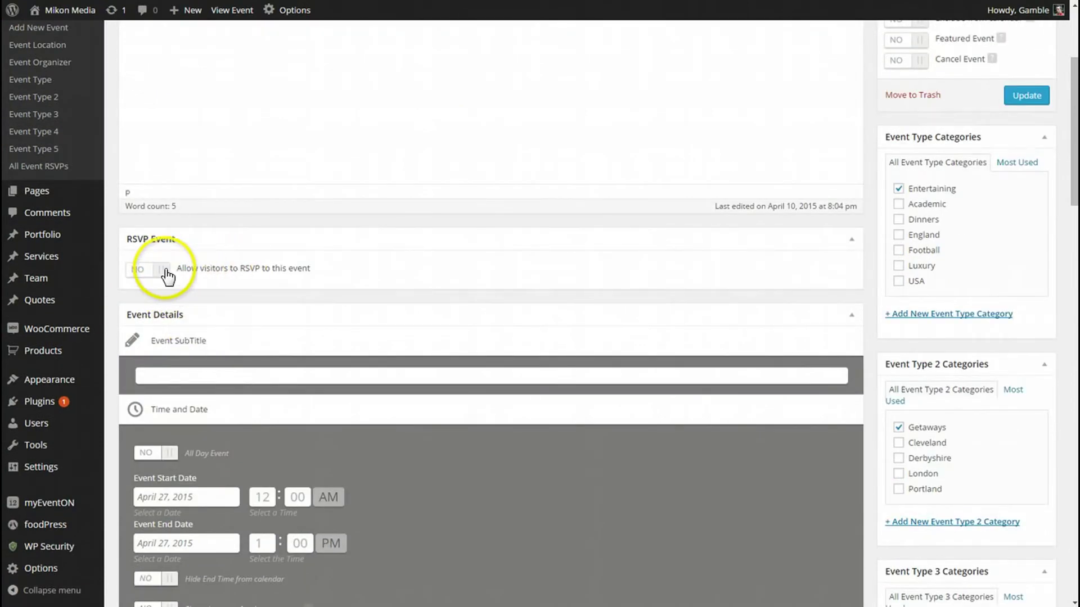
left_click(163, 270)
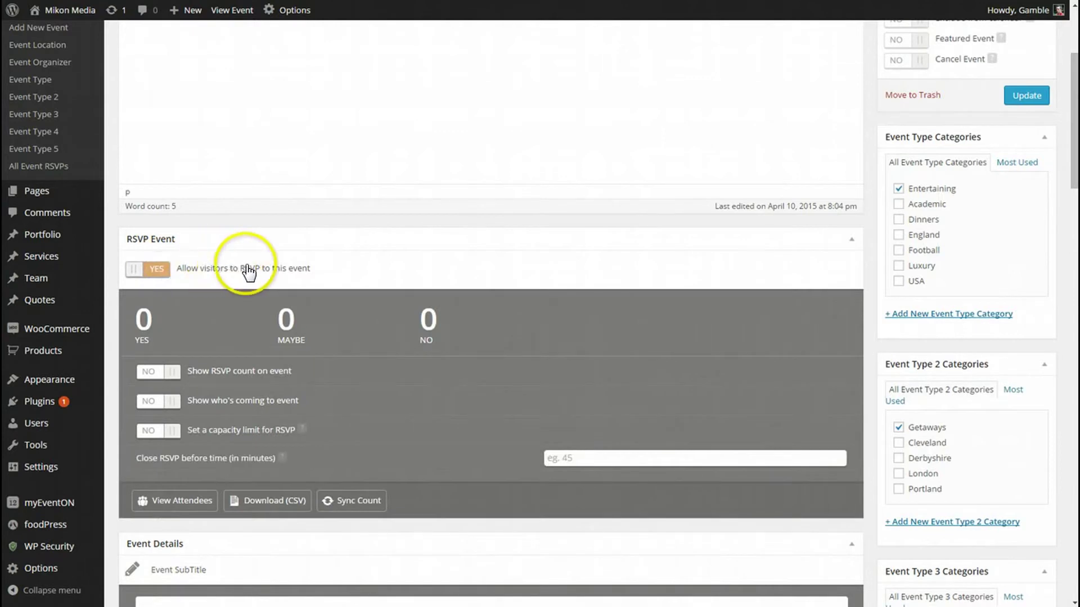
scroll(363, 268, "down", 2)
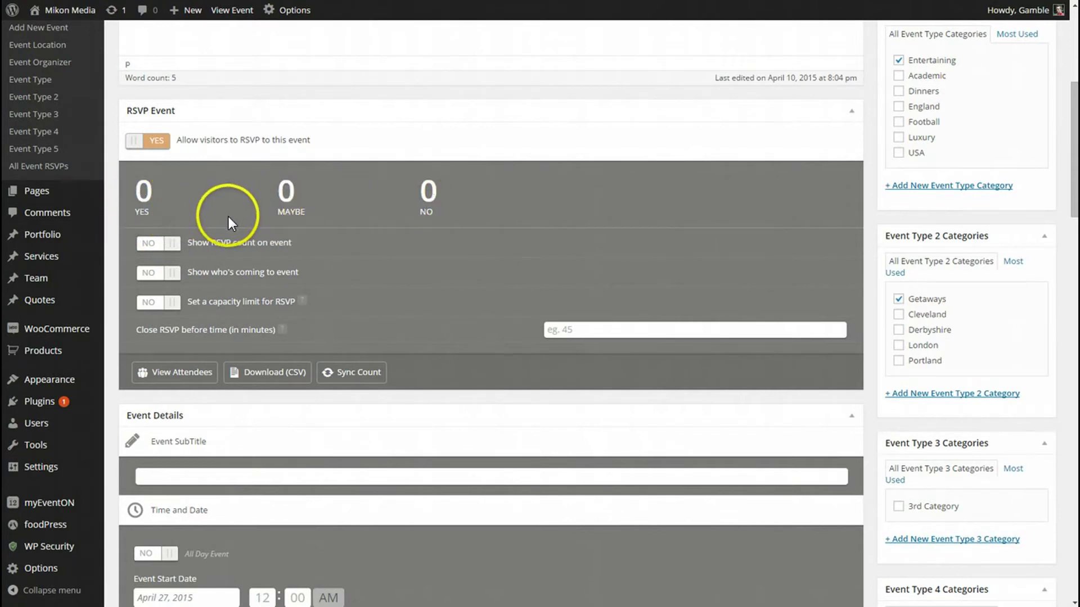
left_click(172, 245)
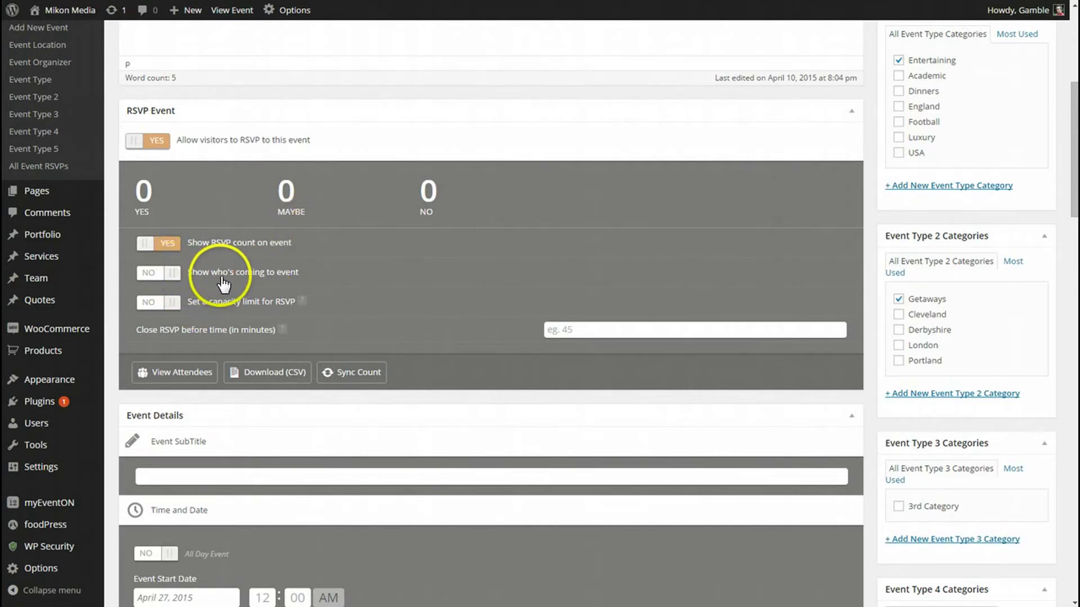
Step: Show who's coming and cap RSVPs at a total capacity of 20, with remaining count off
left_click(172, 274)
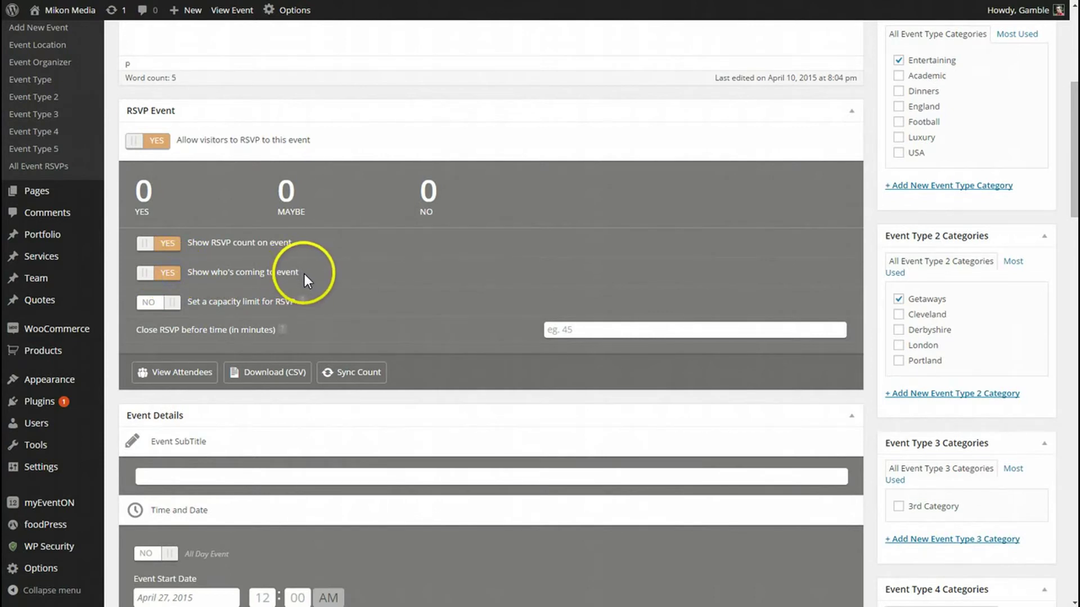
left_click(172, 307)
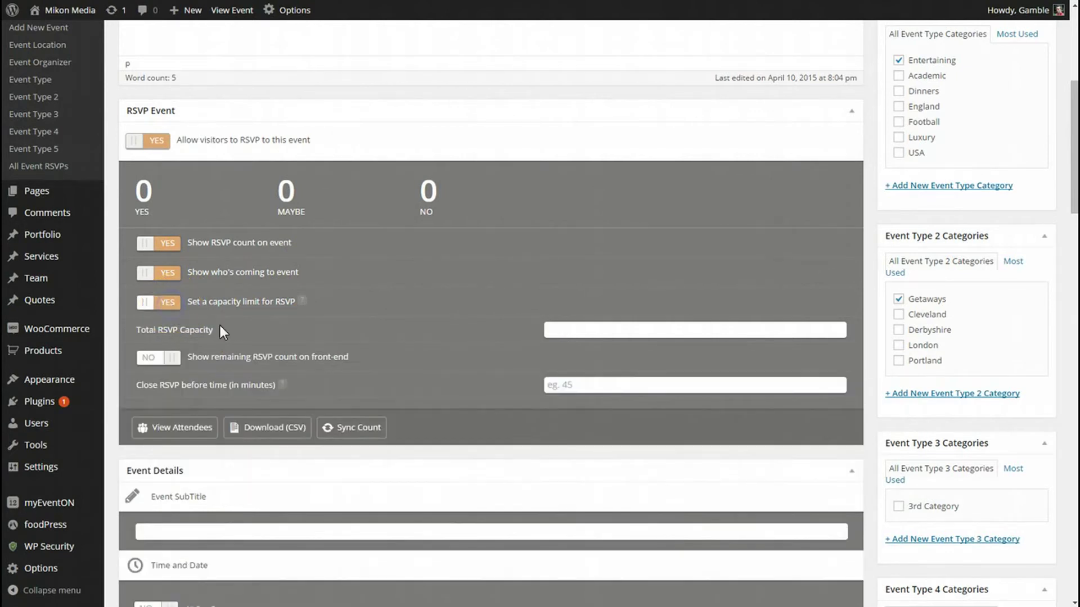
left_click(619, 329)
type("20")
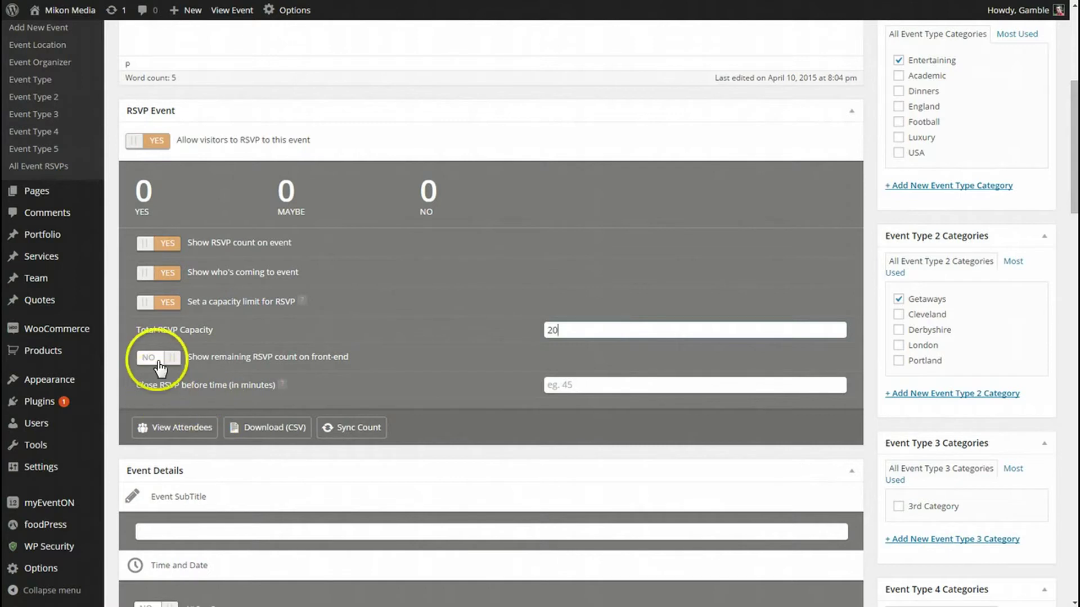
left_click(164, 358)
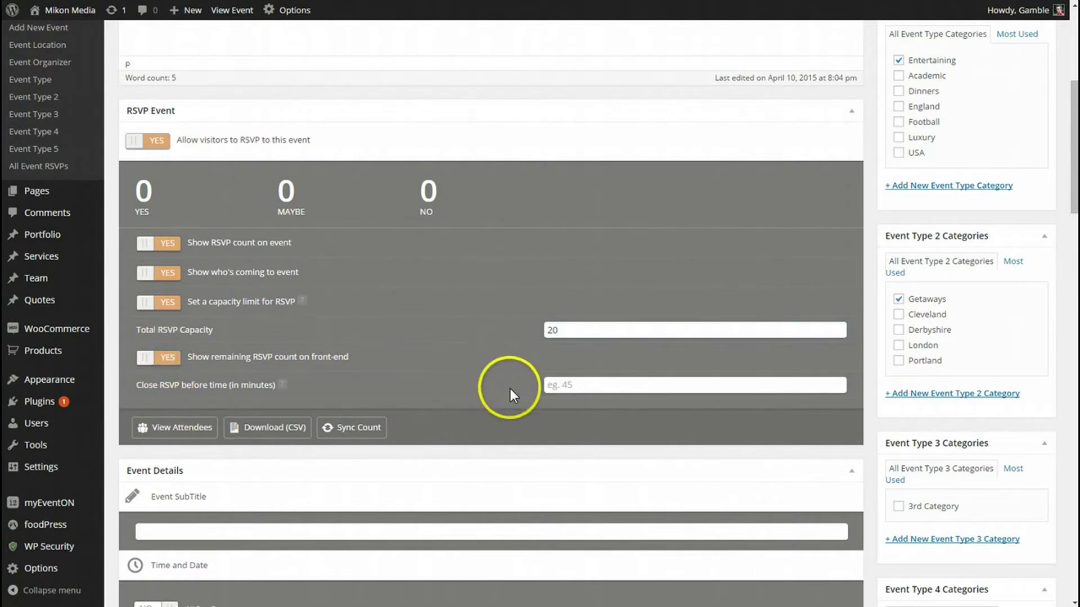
left_click(568, 330)
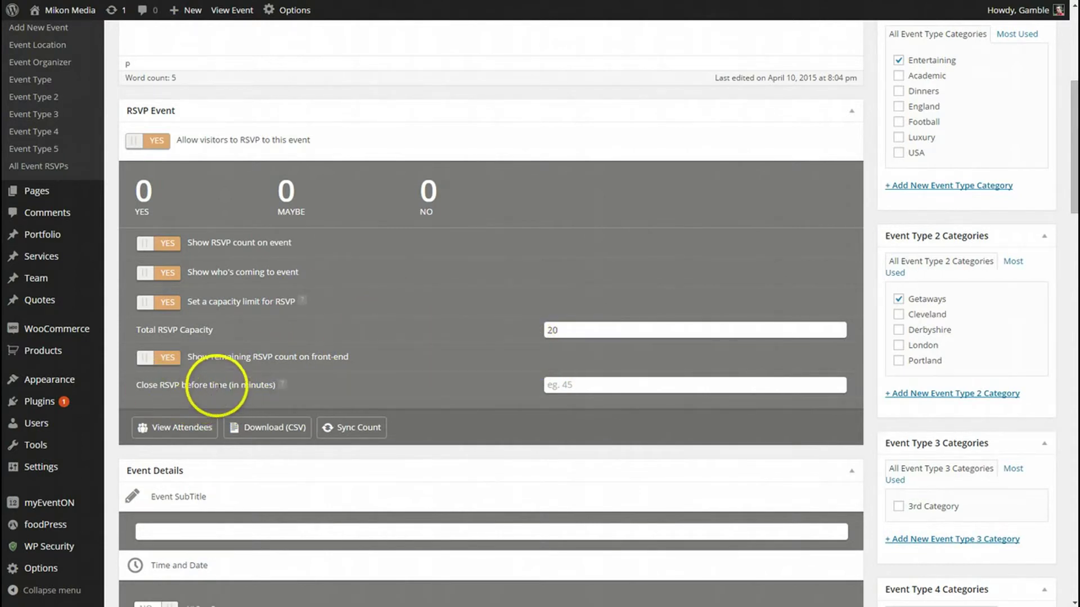
left_click(577, 384)
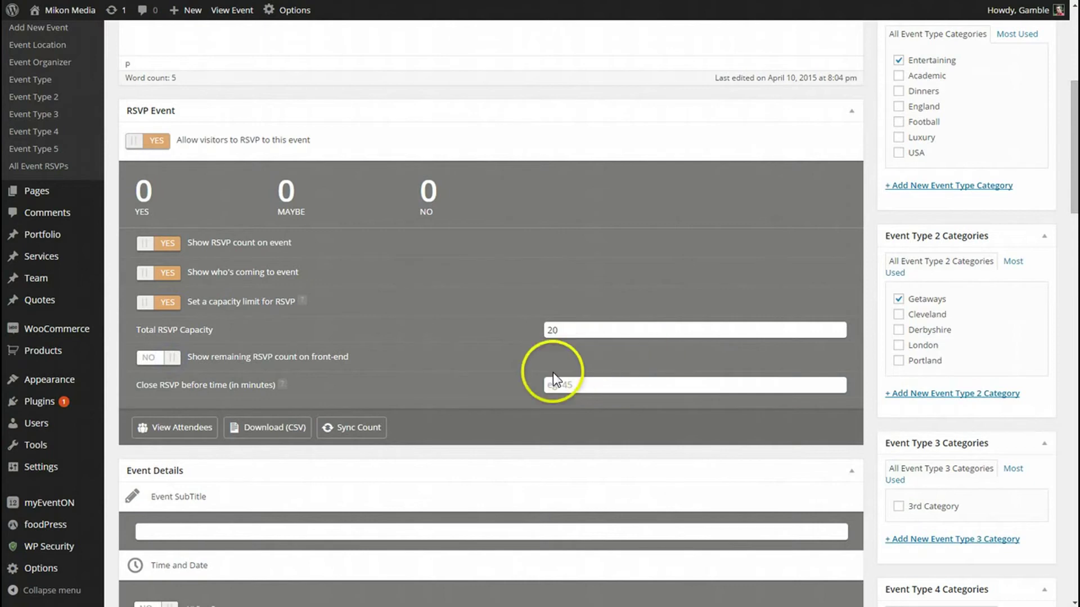
scroll(444, 355, "down", 1)
scroll(456, 353, "up", 2)
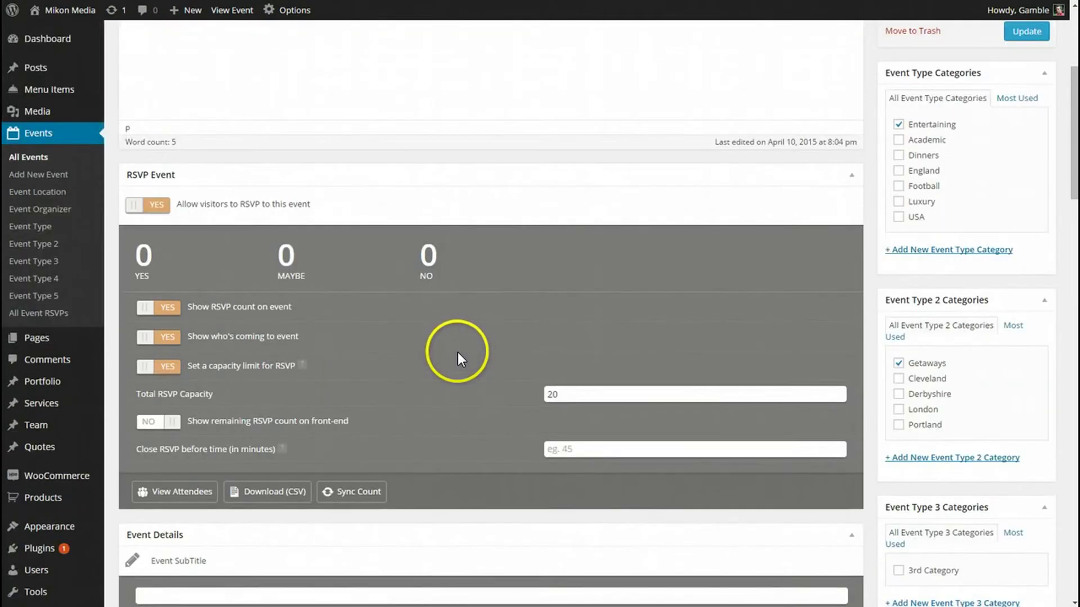
Step: Update the Akron Zoo Day event to save its RSVP settings
scroll(458, 352, "down", 1)
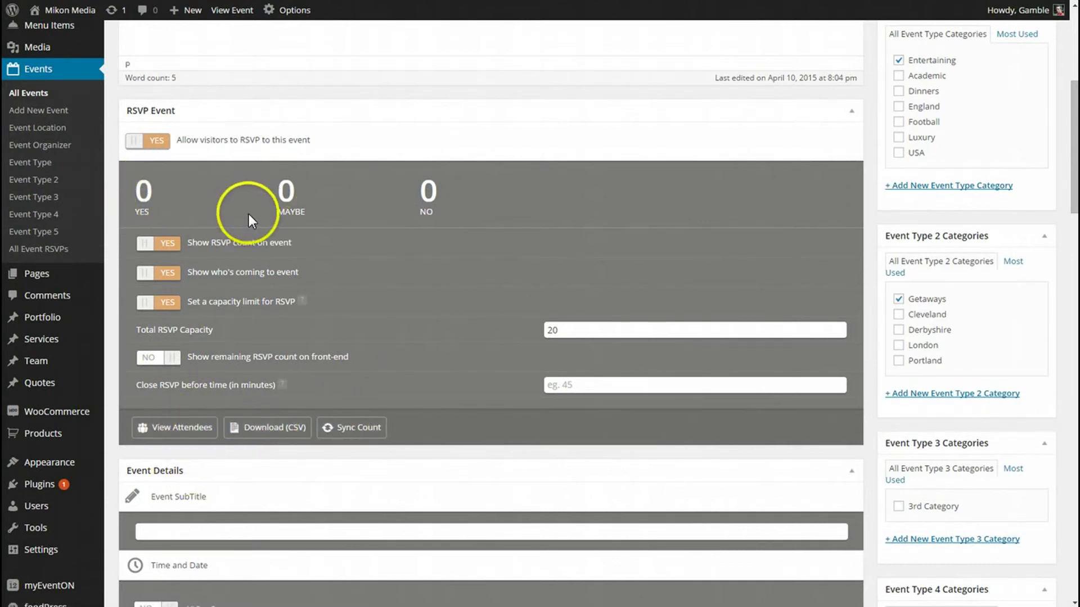
left_click(270, 430)
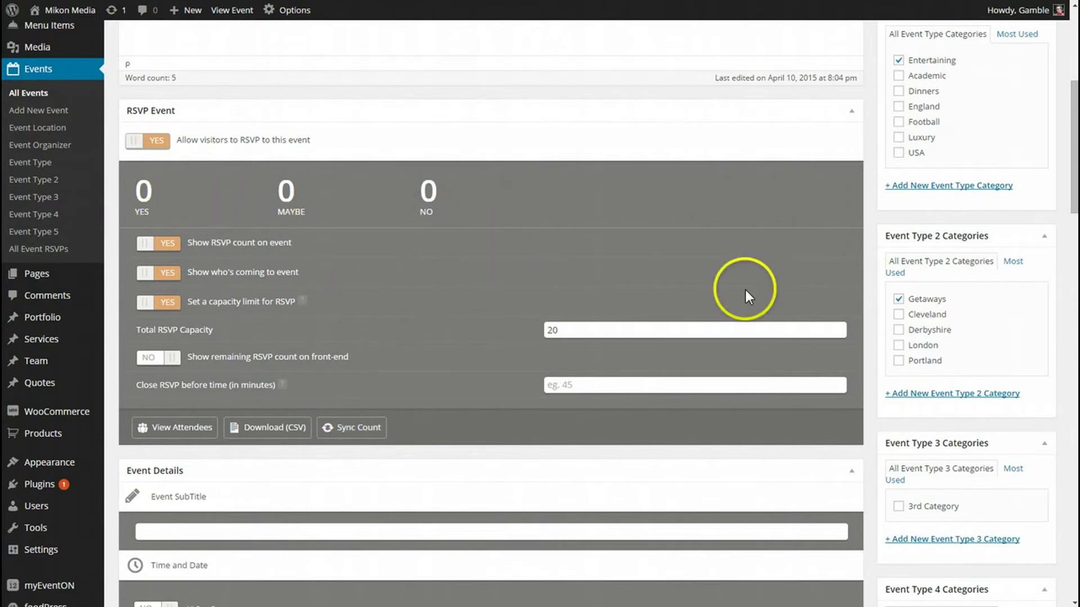
scroll(953, 352, "up", 3)
left_click(1025, 161)
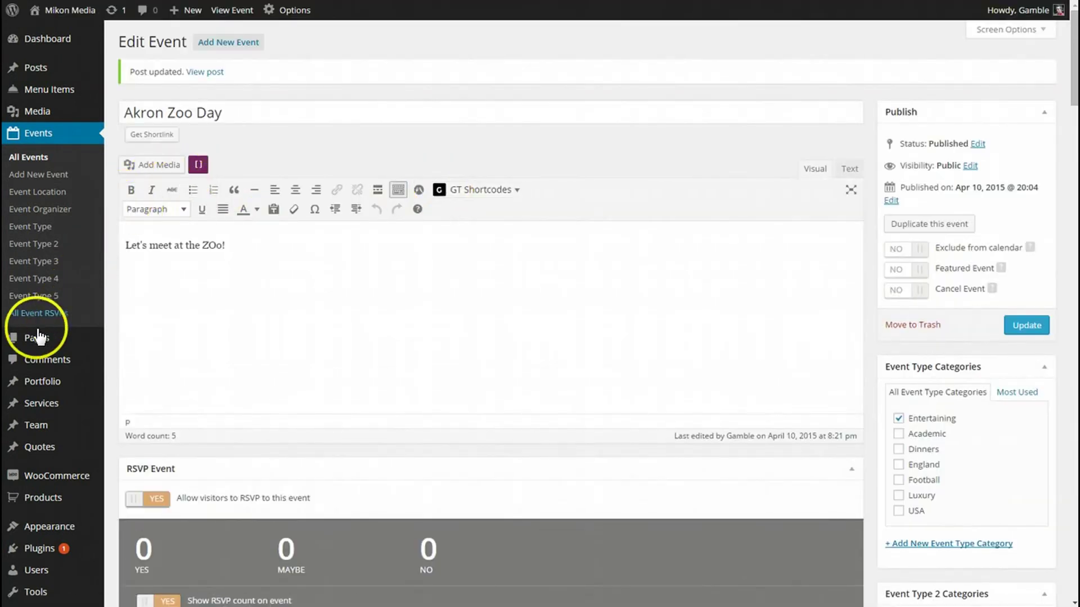
Step: Open the Full Calendar Page for editing from the Pages list
left_click(31, 338)
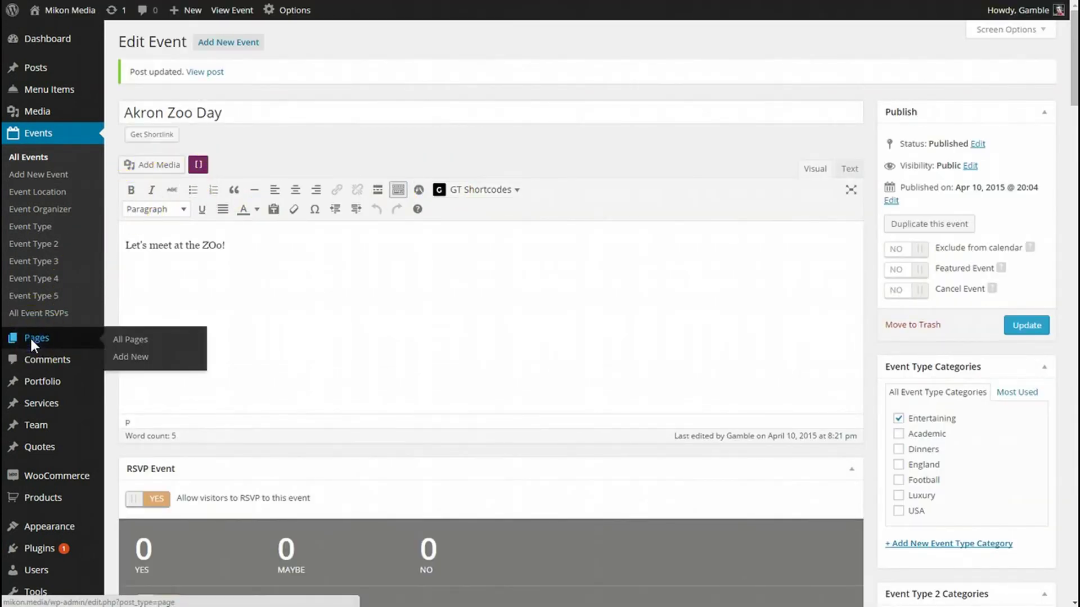
scroll(170, 439, "down", 5)
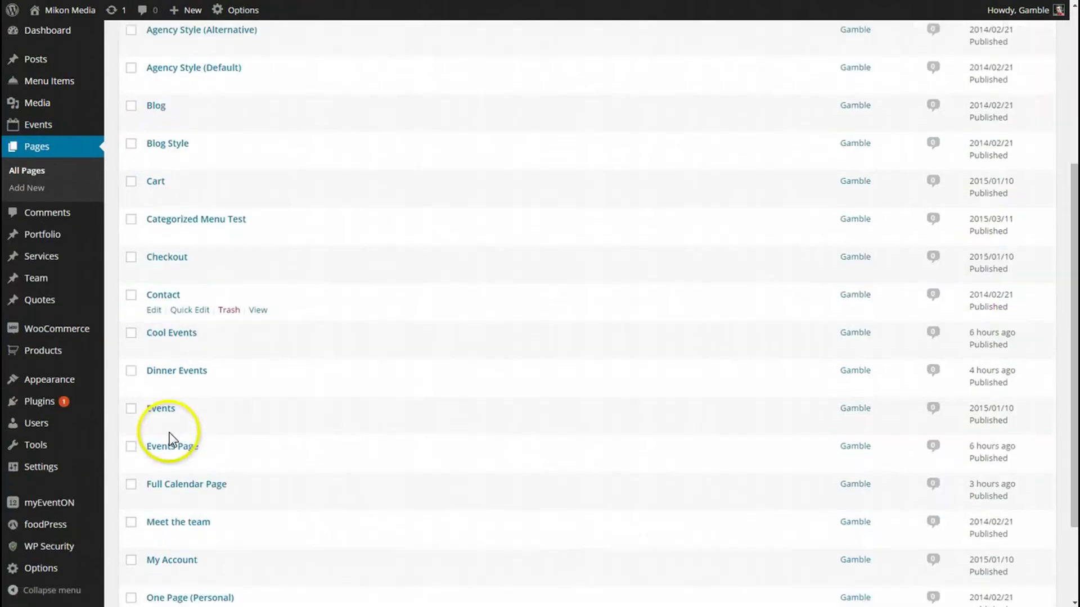
scroll(170, 438, "down", 1)
left_click(180, 422)
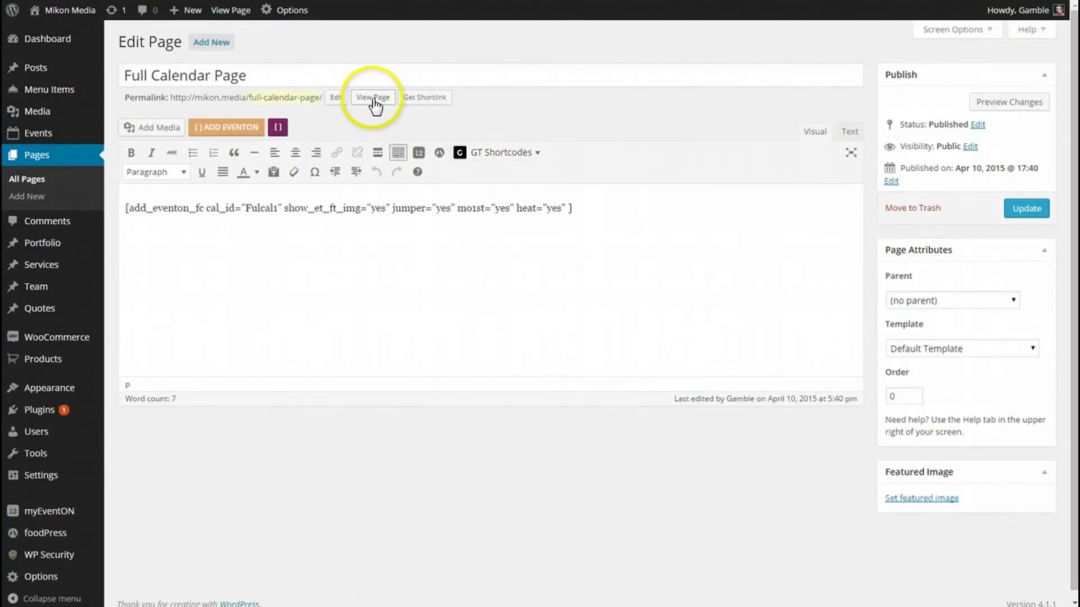
left_click(373, 98)
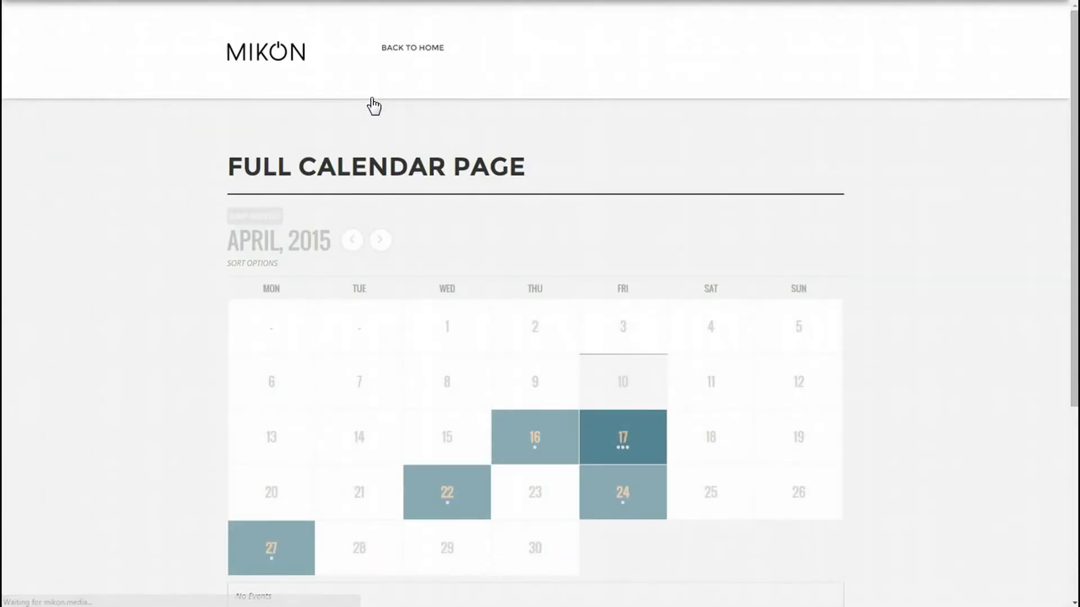
scroll(149, 356, "down", 2)
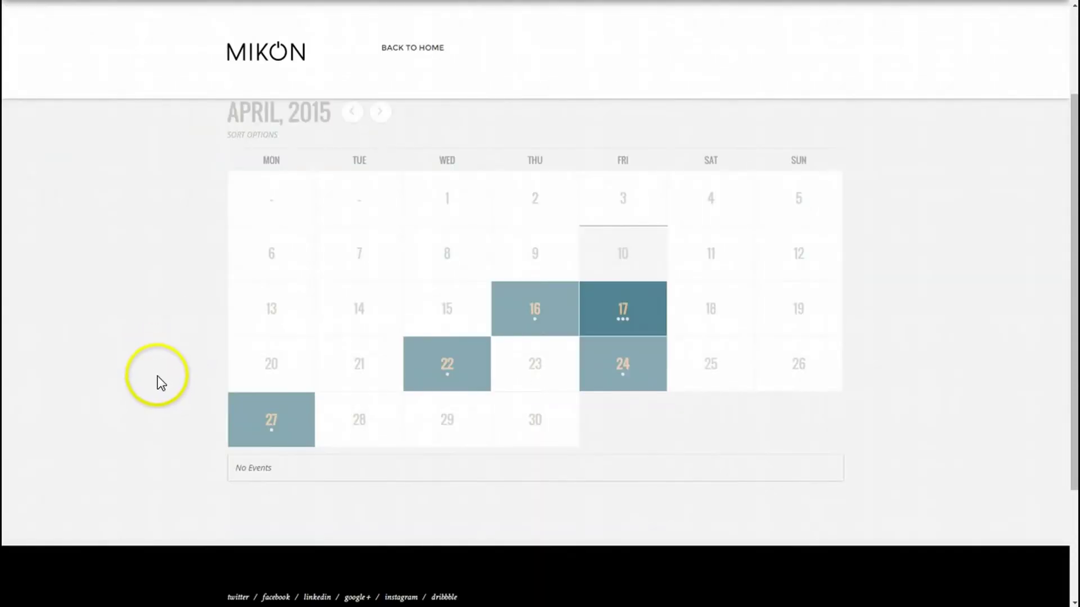
left_click(277, 419)
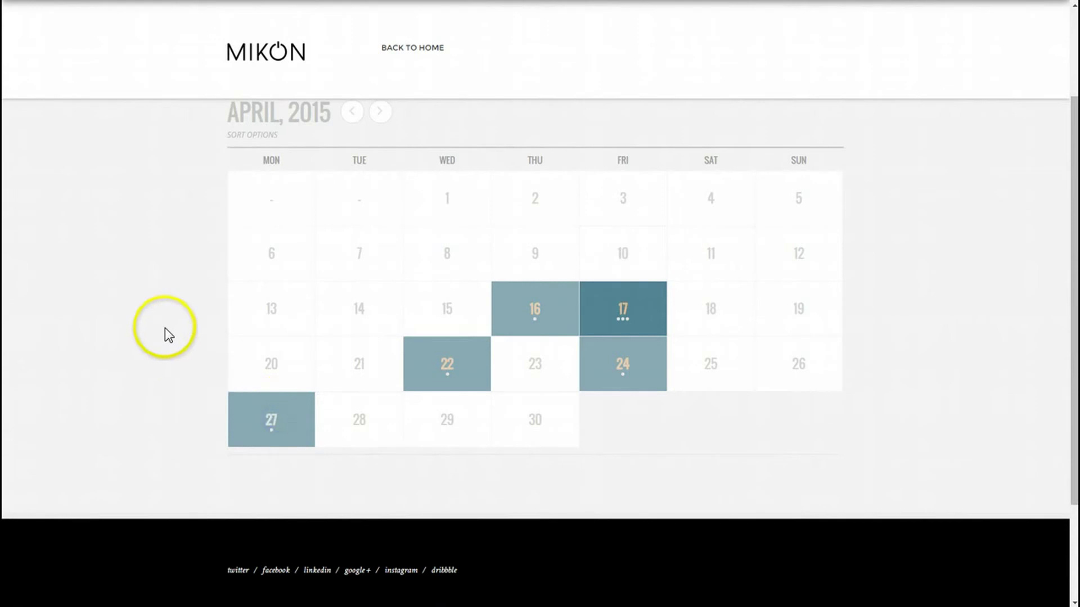
scroll(164, 343, "down", 2)
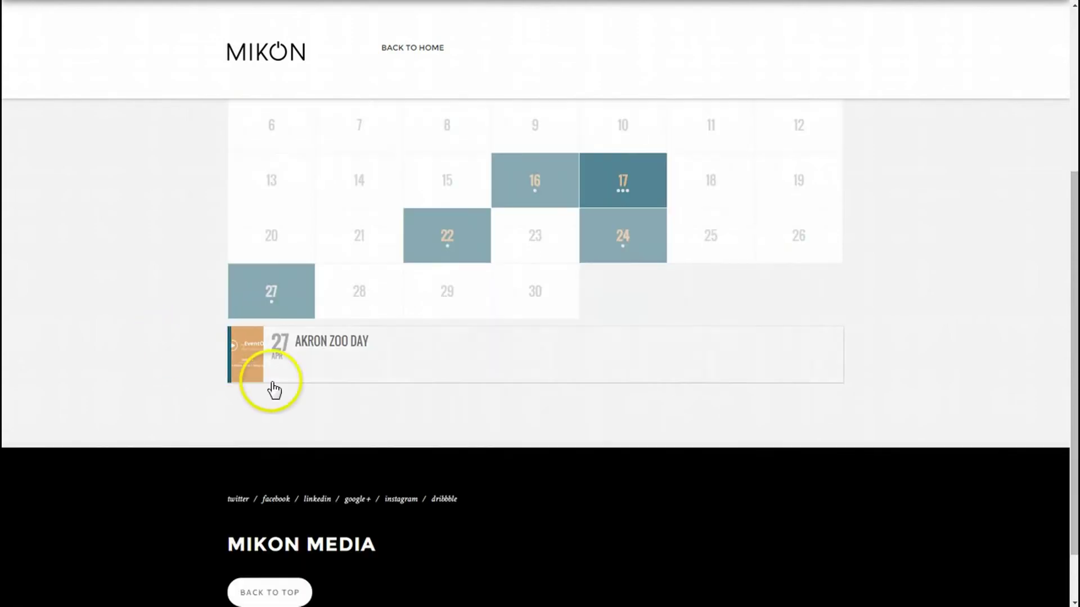
left_click(335, 361)
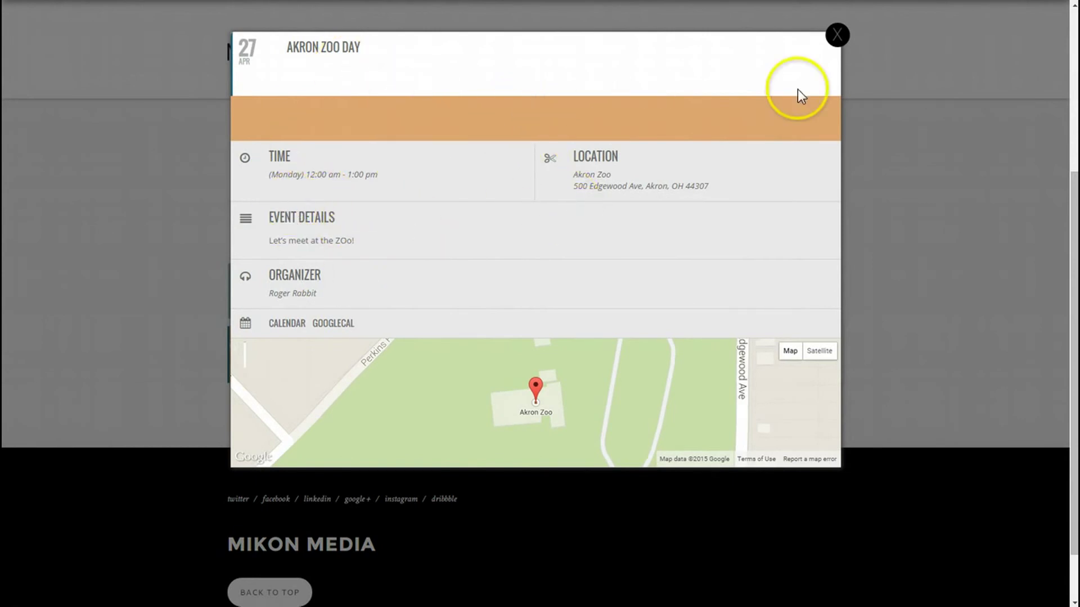
left_click(838, 36)
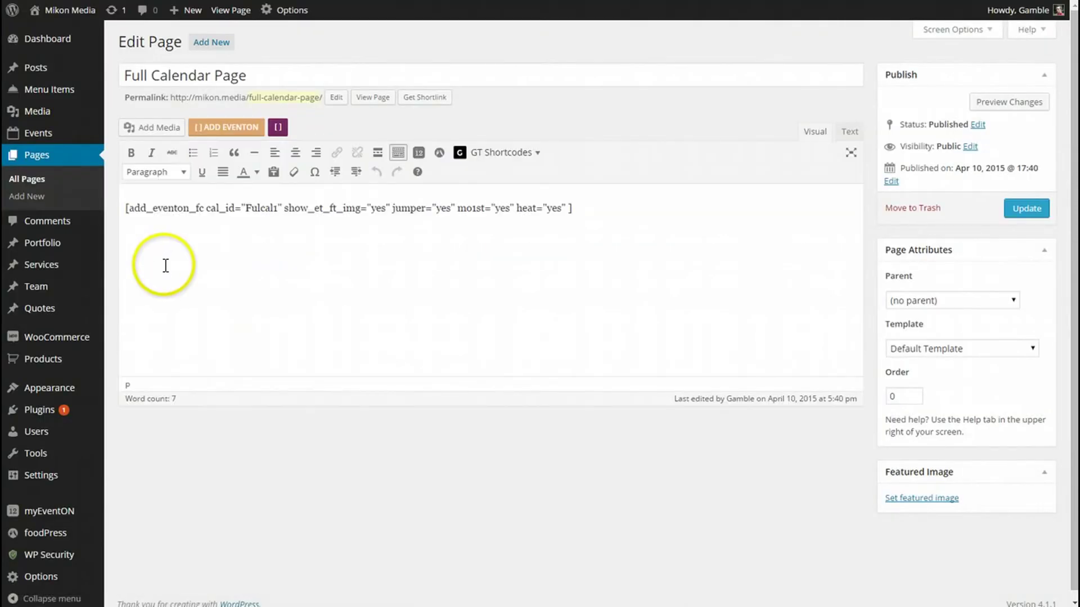
Step: Go to the EventON settings' EventCard section
scroll(19, 495, "down", 1)
mouse_move(34, 503)
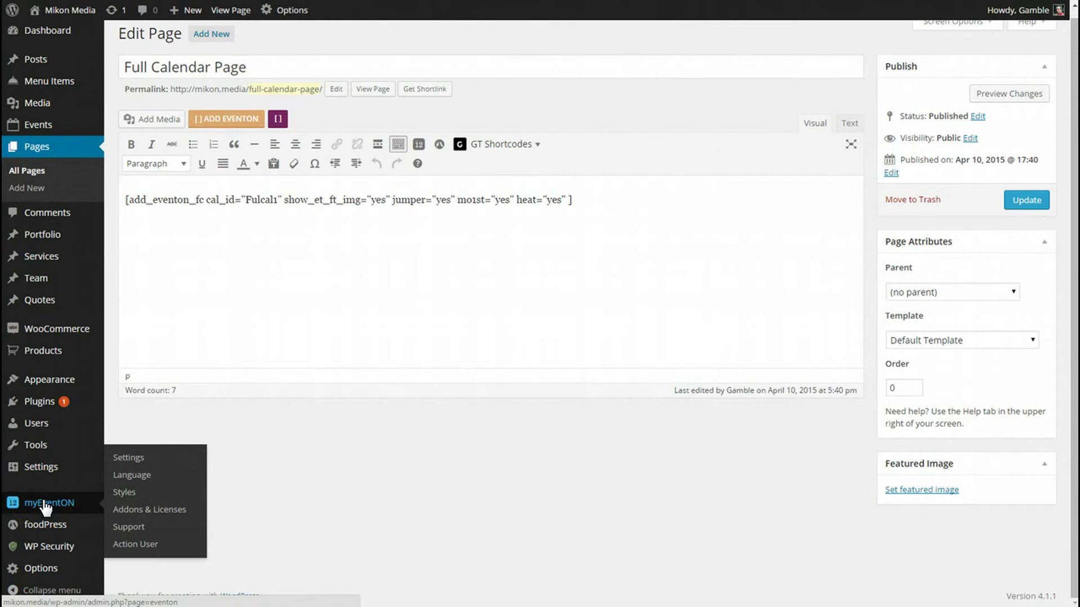
left_click(50, 506)
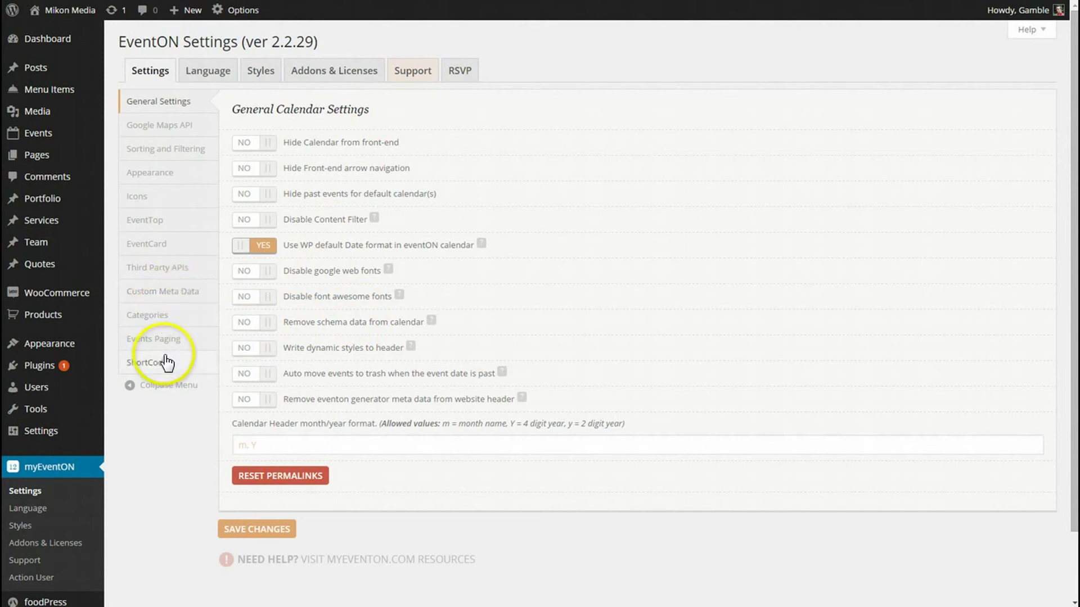
left_click(166, 248)
Step: Move the RSVP Event Box directly below Featured Image and save the EventCard order
scroll(168, 242, "down", 2)
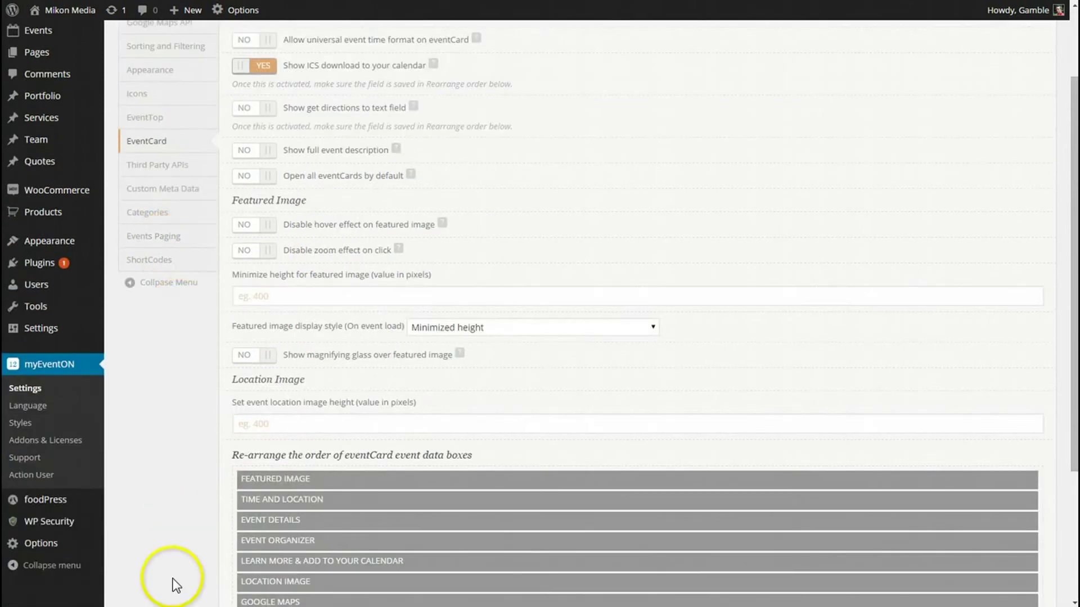
scroll(185, 540, "down", 2)
left_click_drag(311, 516, 301, 379)
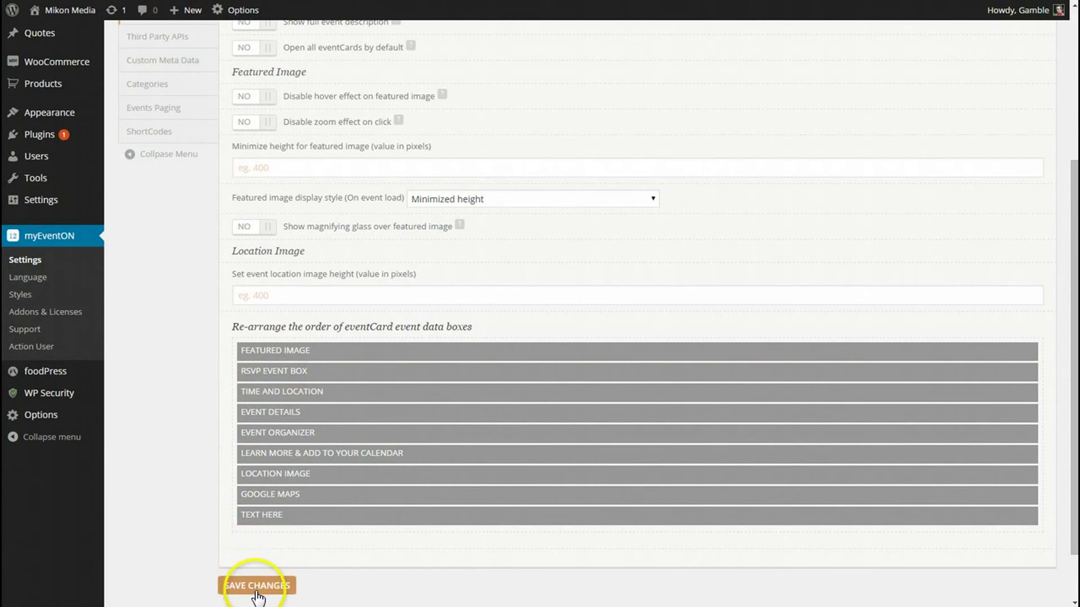
left_click(225, 588)
left_click(258, 587)
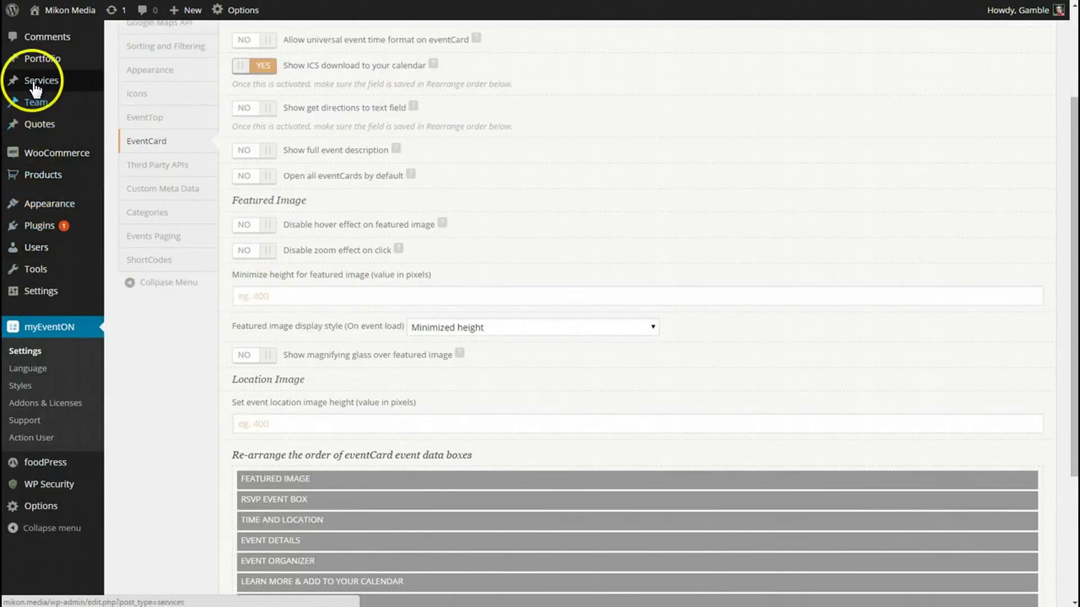
Step: View the Full Calendar Page on the live site
mouse_move(60, 215)
scroll(60, 215, "up", 1)
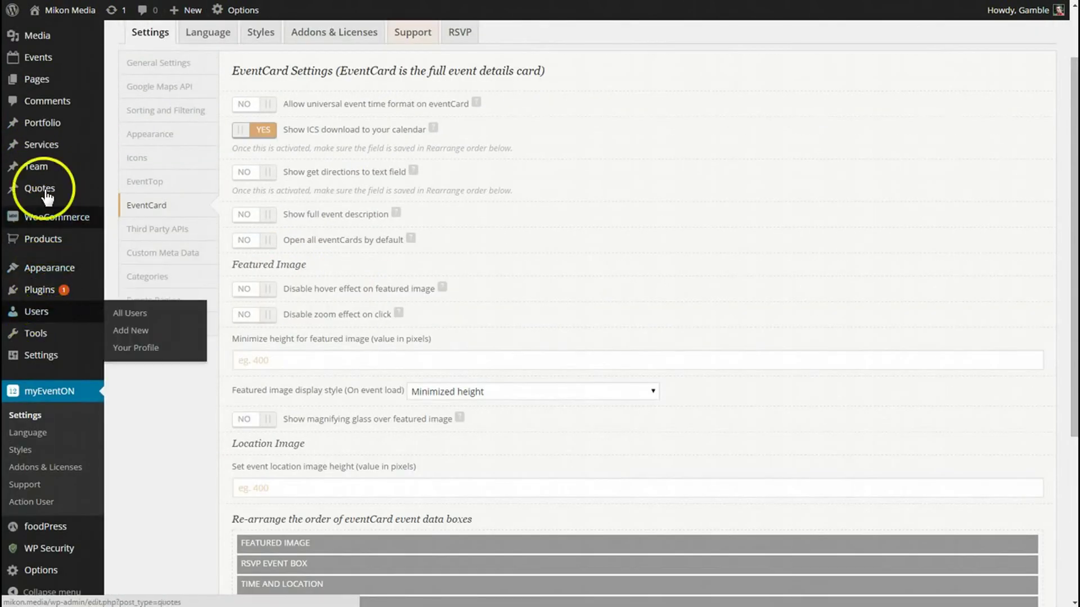
mouse_move(37, 67)
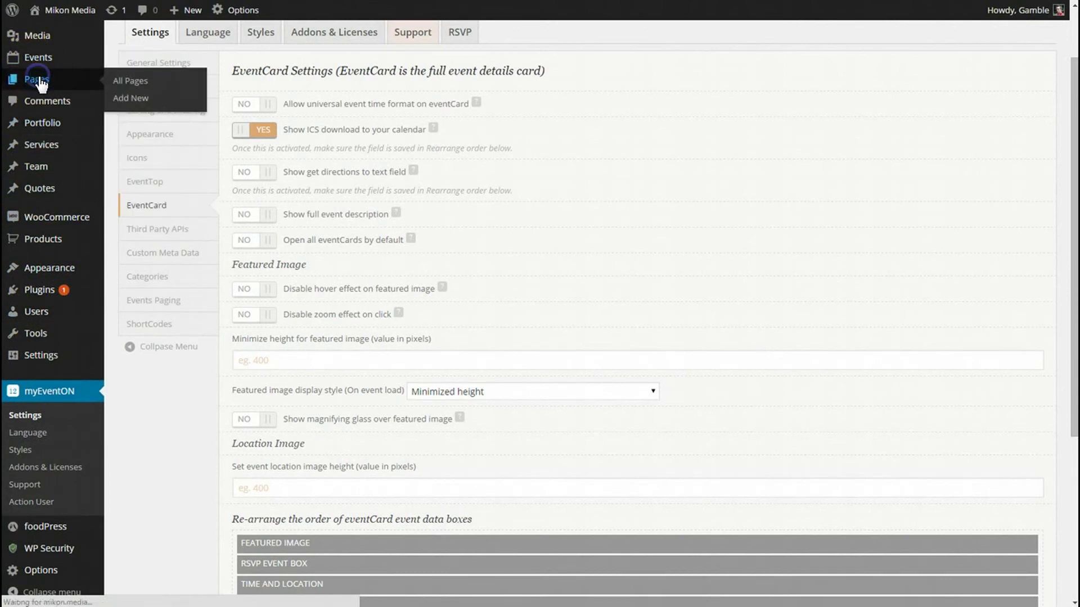
scroll(410, 216, "down", 3)
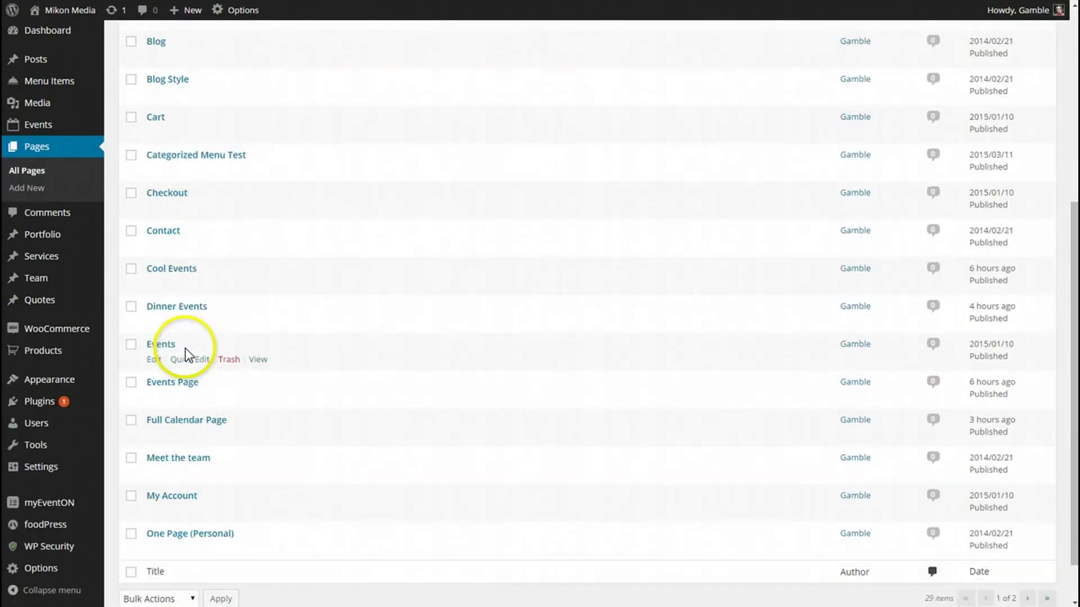
left_click(174, 421)
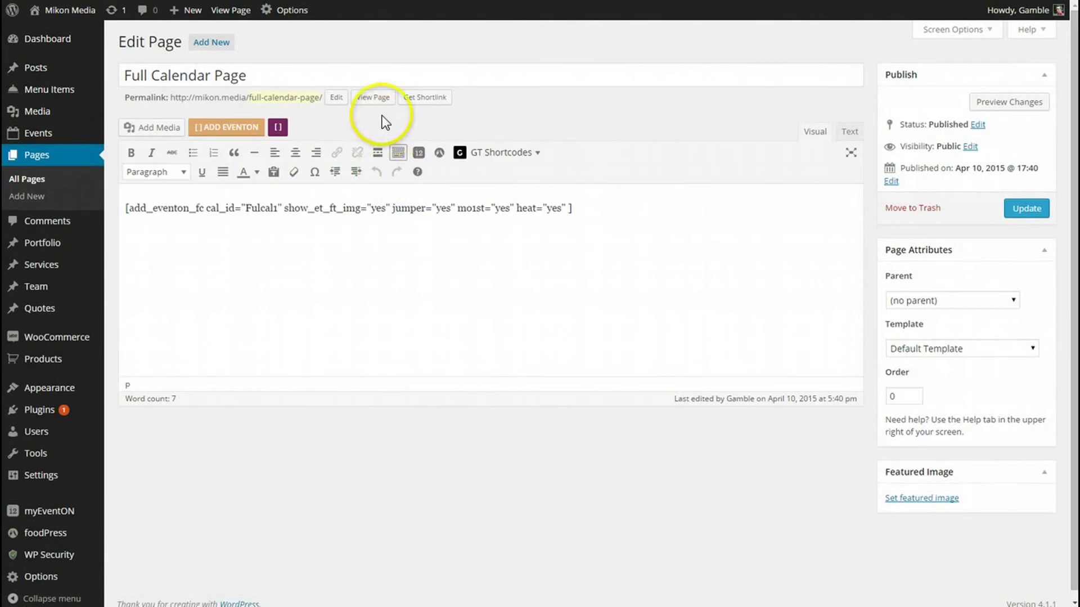
left_click(373, 98)
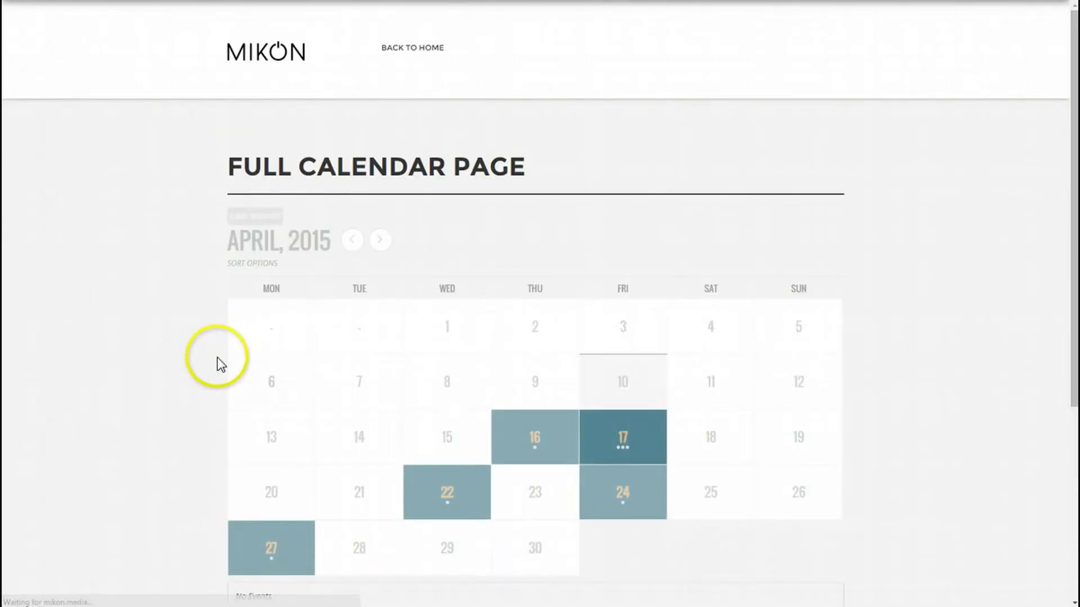
Step: Open the Akron Zoo Day event card from April 27 in the calendar
scroll(219, 359, "down", 3)
left_click(289, 352)
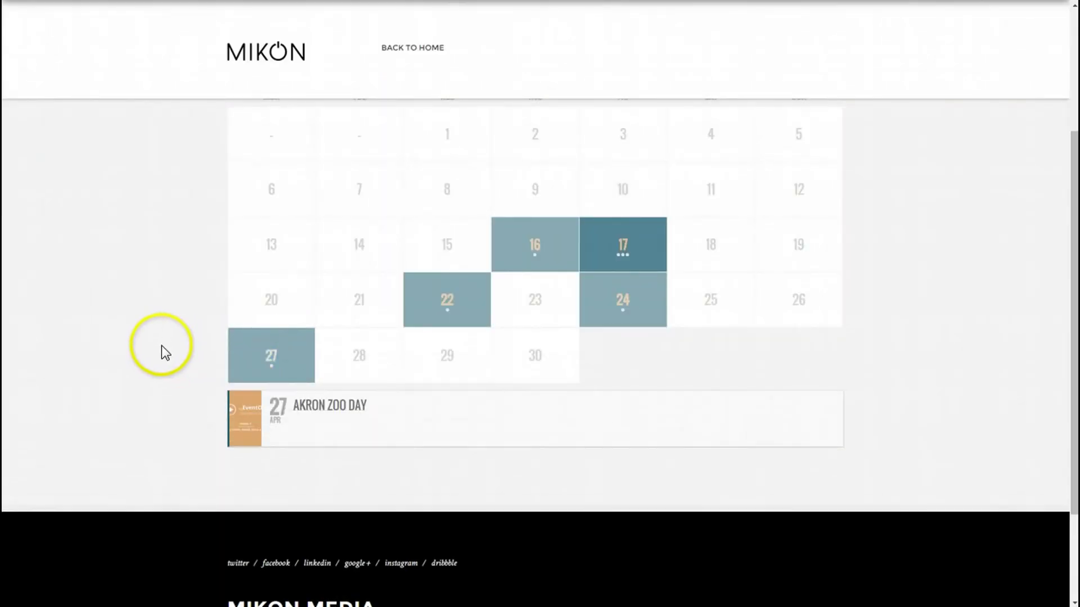
scroll(166, 352, "down", 1)
left_click(404, 338)
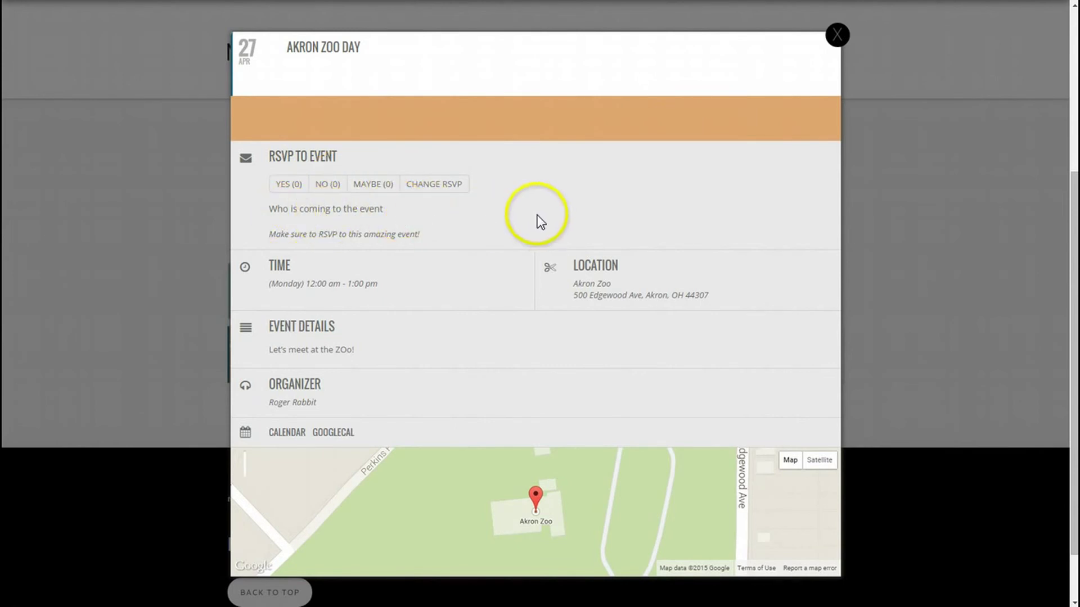
Step: Choose YES and enter the attendee's first and last name, e-mail address and phone number
left_click(286, 184)
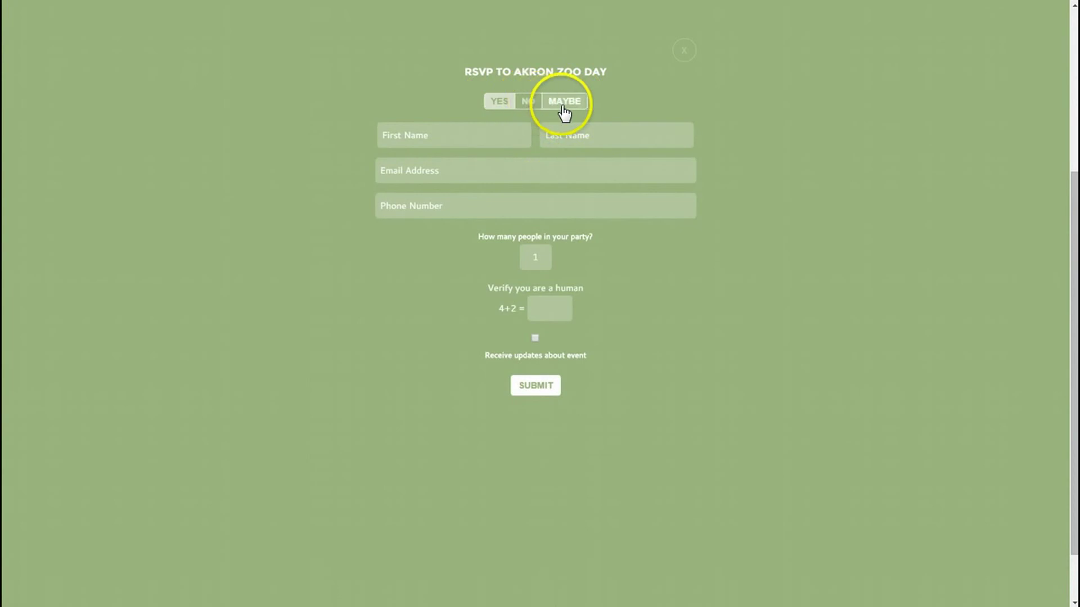
left_click(490, 128)
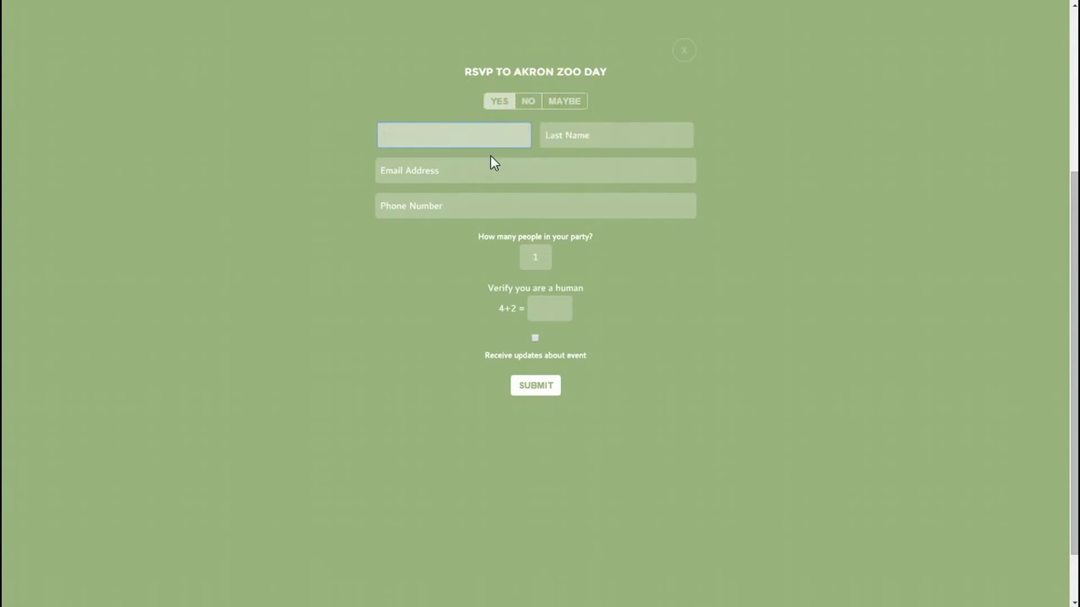
type("Roger")
key("Tab")
type("Ra")
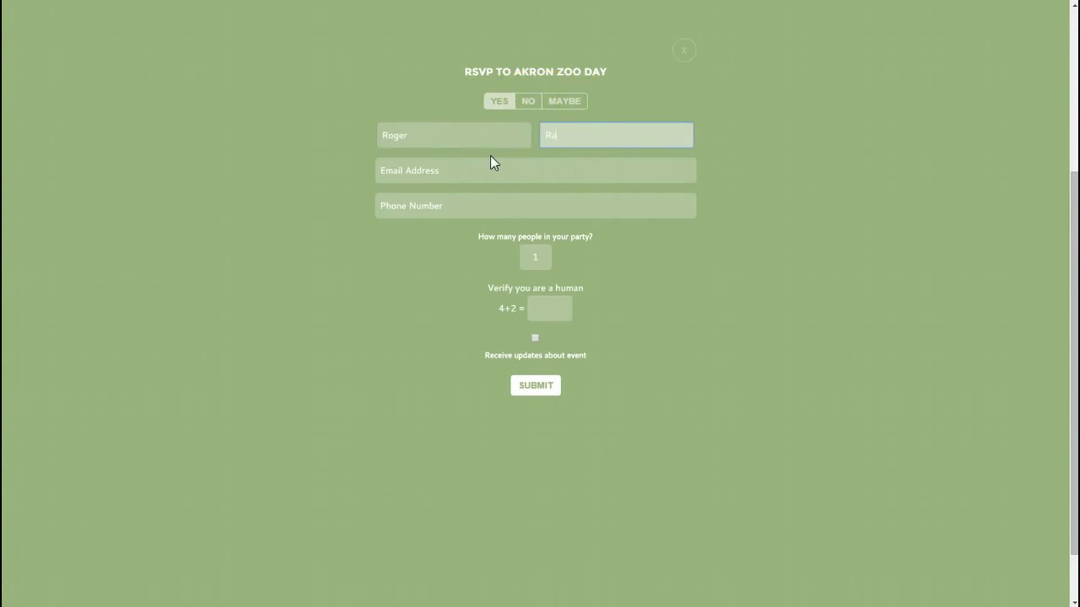
type("bbit")
key("Tab")
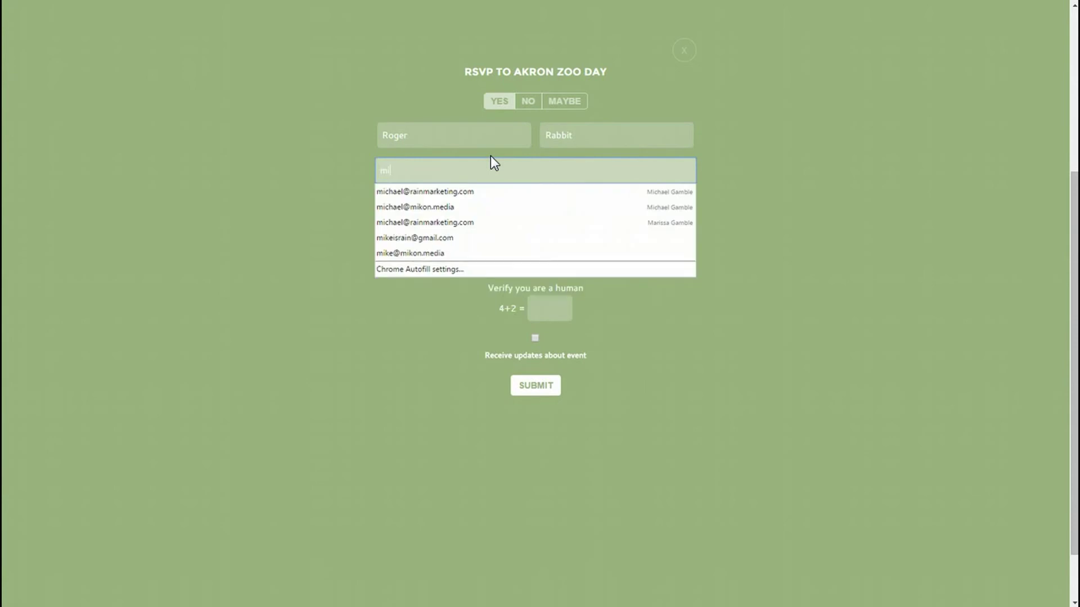
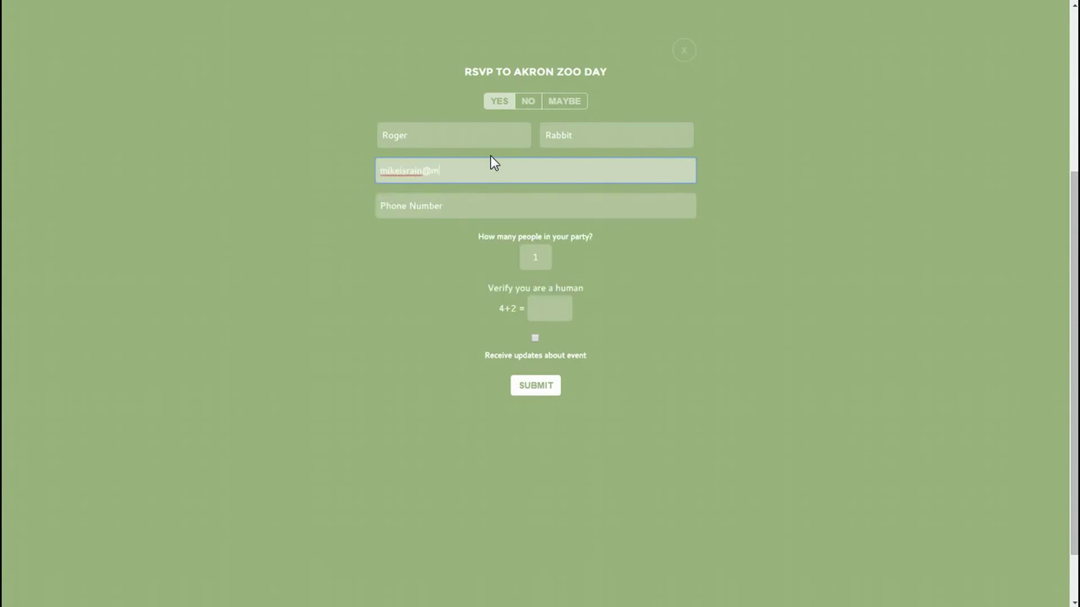
key("Down")
key("Tab")
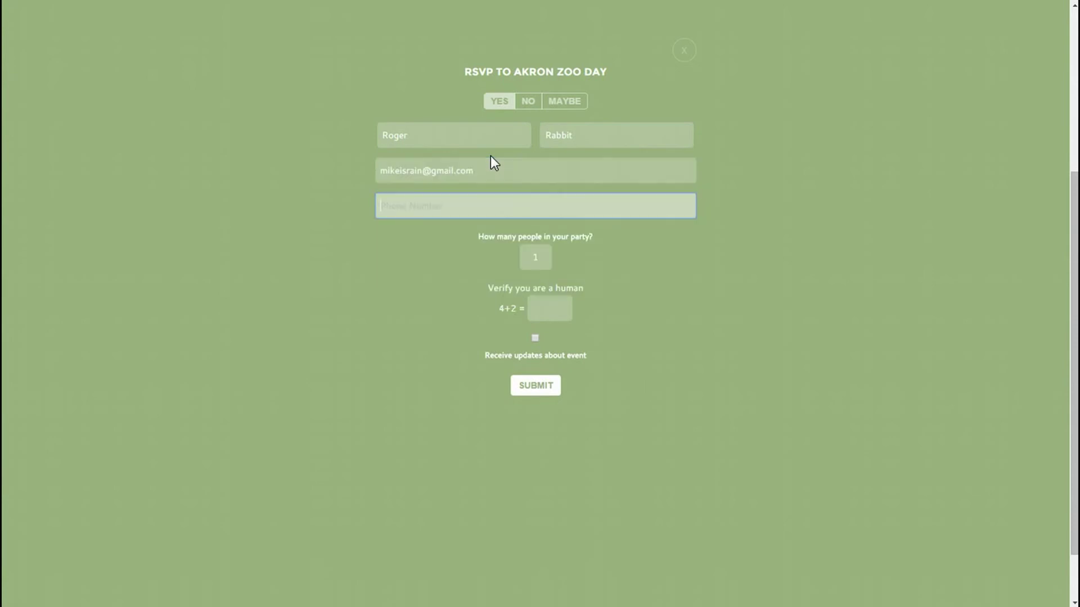
type("33")
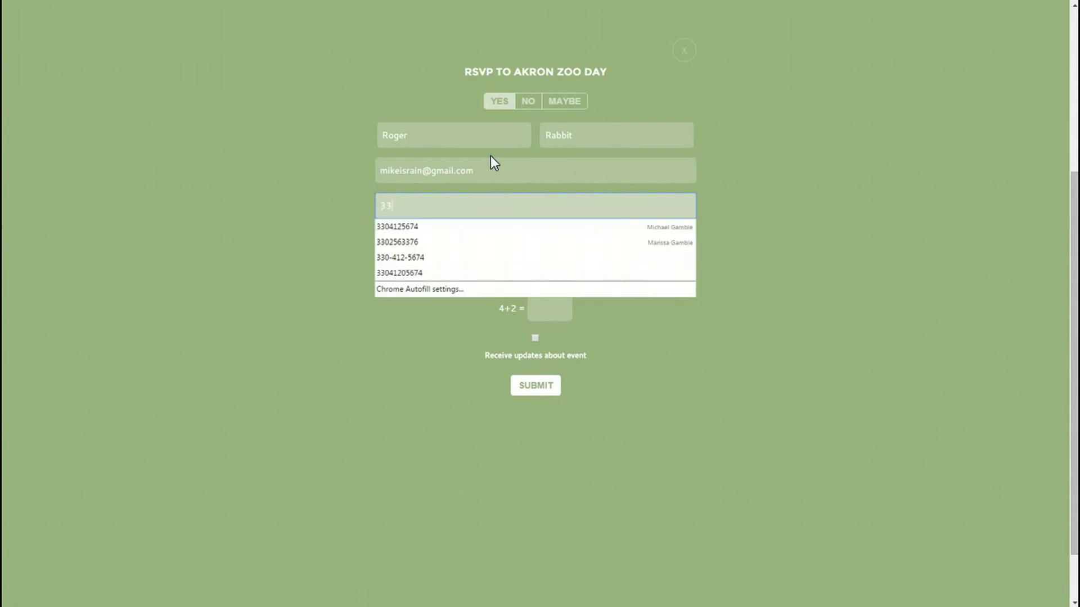
type("0-555-3456")
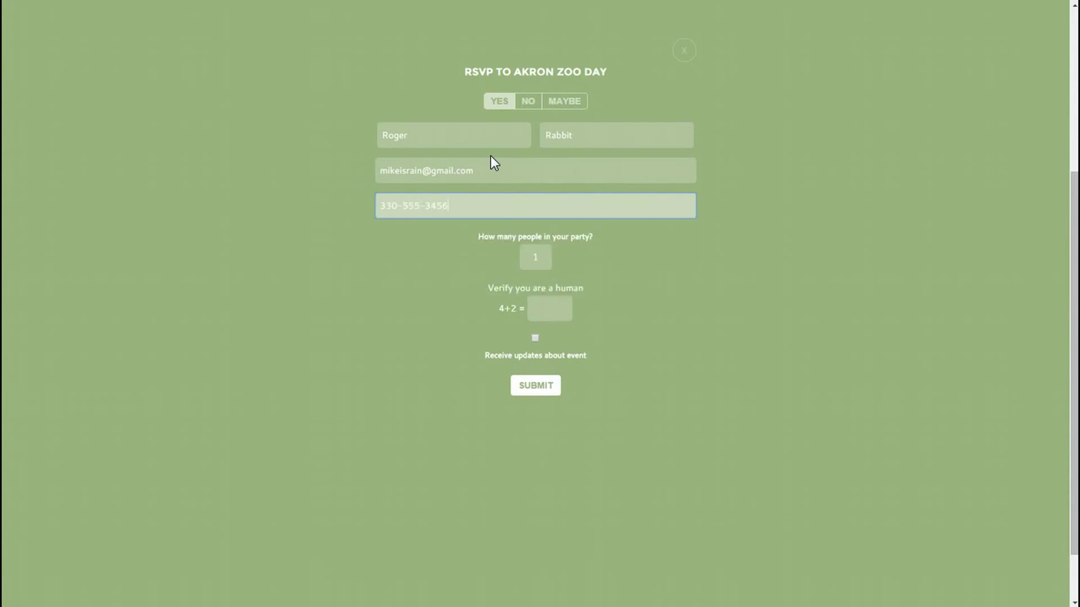
Step: Set the party size to 17, answer 6 to the check, opt in to updates, and submit
left_click(535, 257)
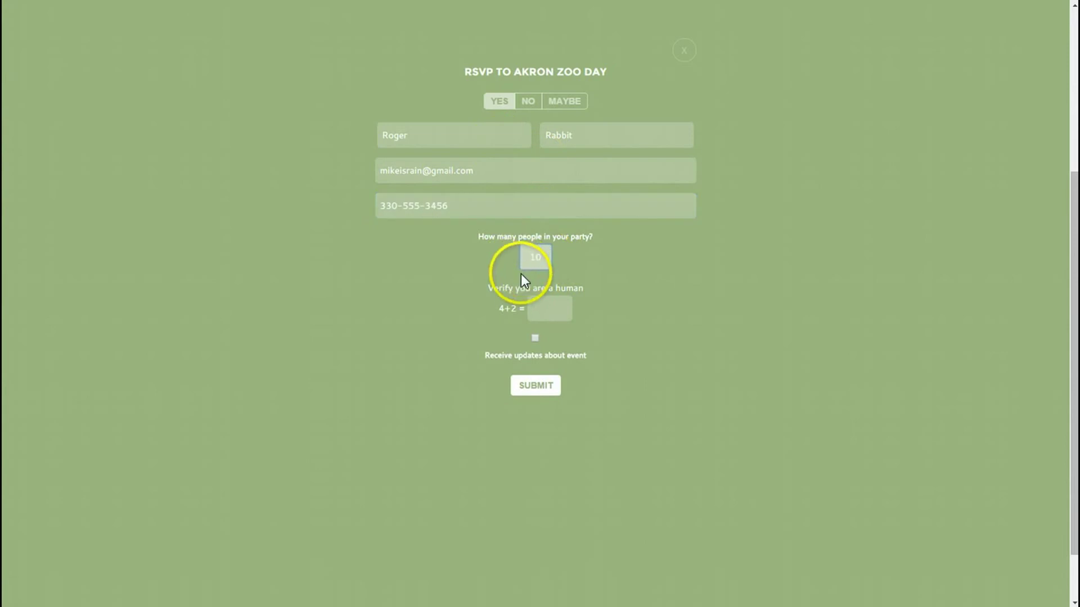
left_click_drag(541, 257, 521, 253)
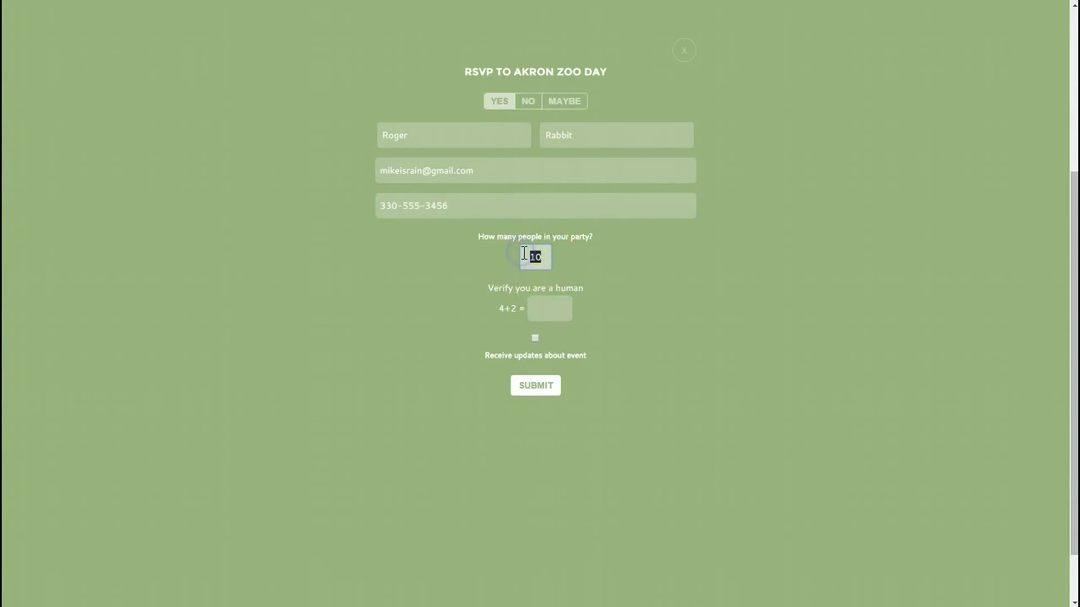
type("17")
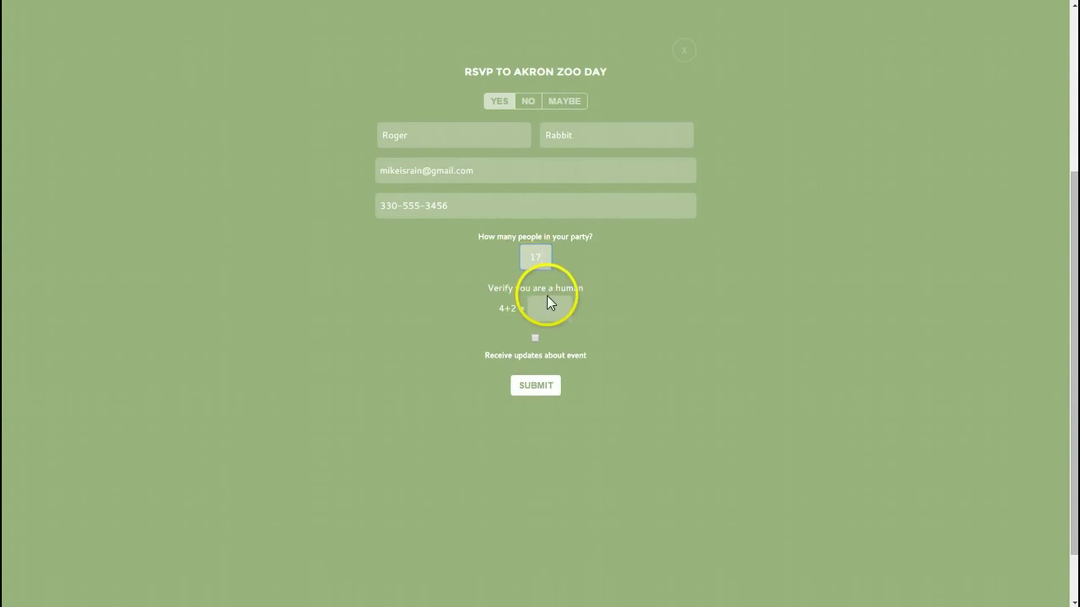
left_click(548, 301)
left_click(548, 312)
type("6")
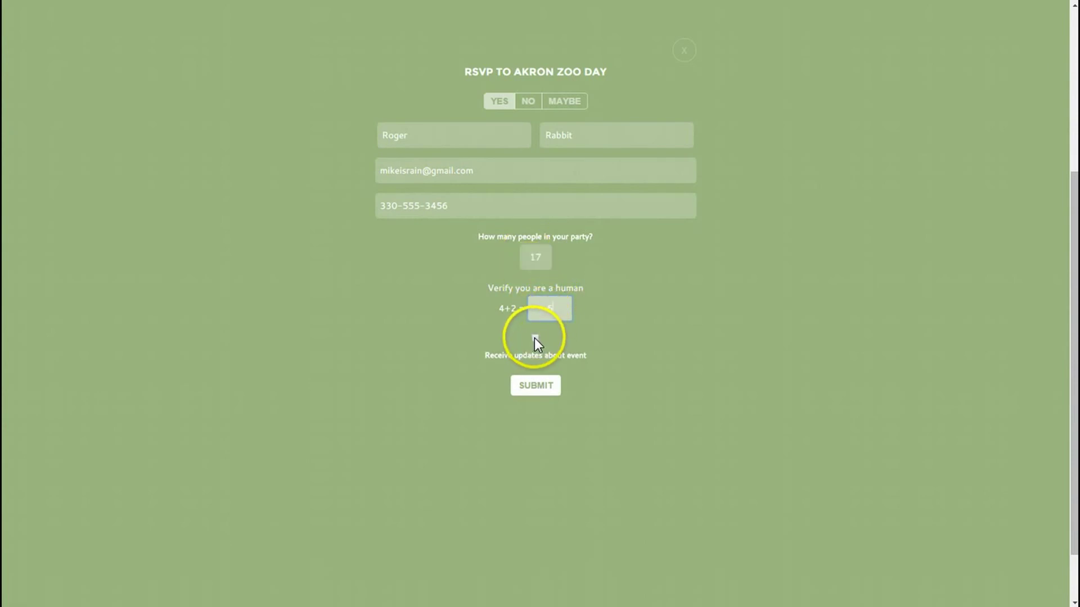
left_click(535, 338)
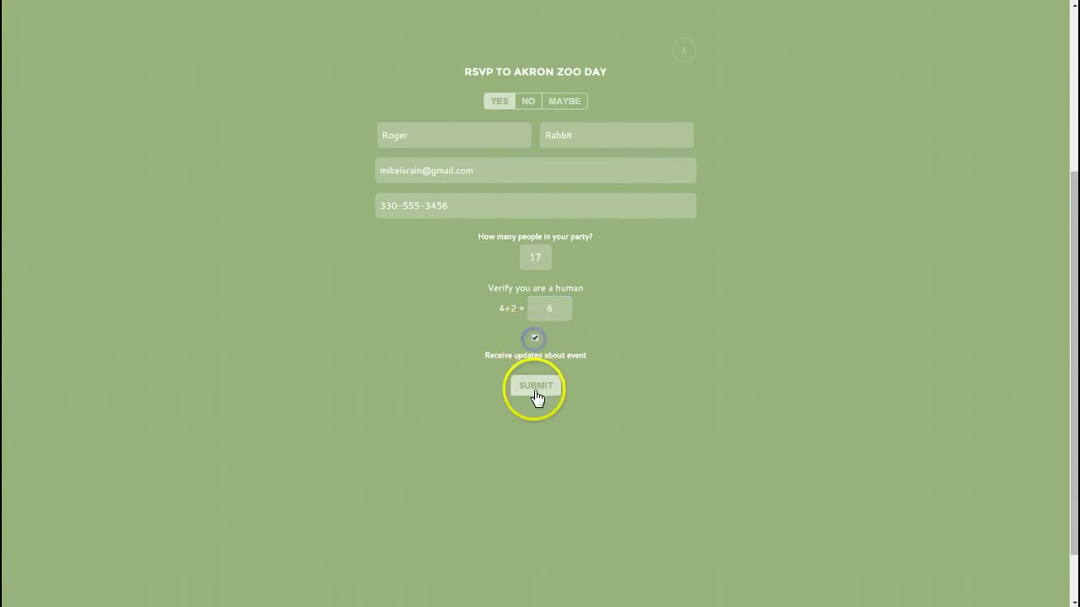
left_click(501, 102)
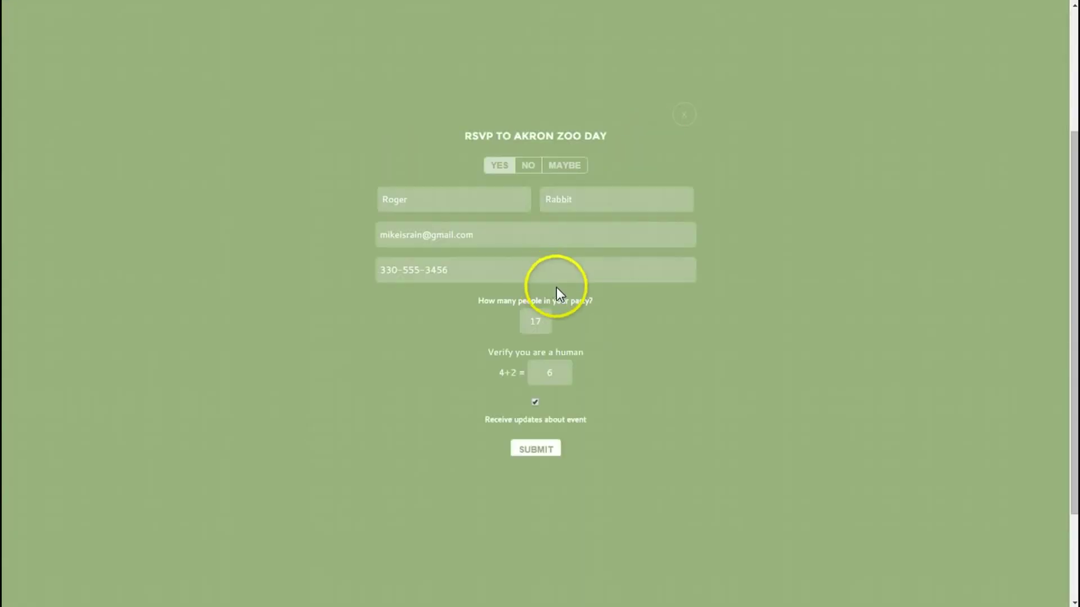
left_click(535, 318)
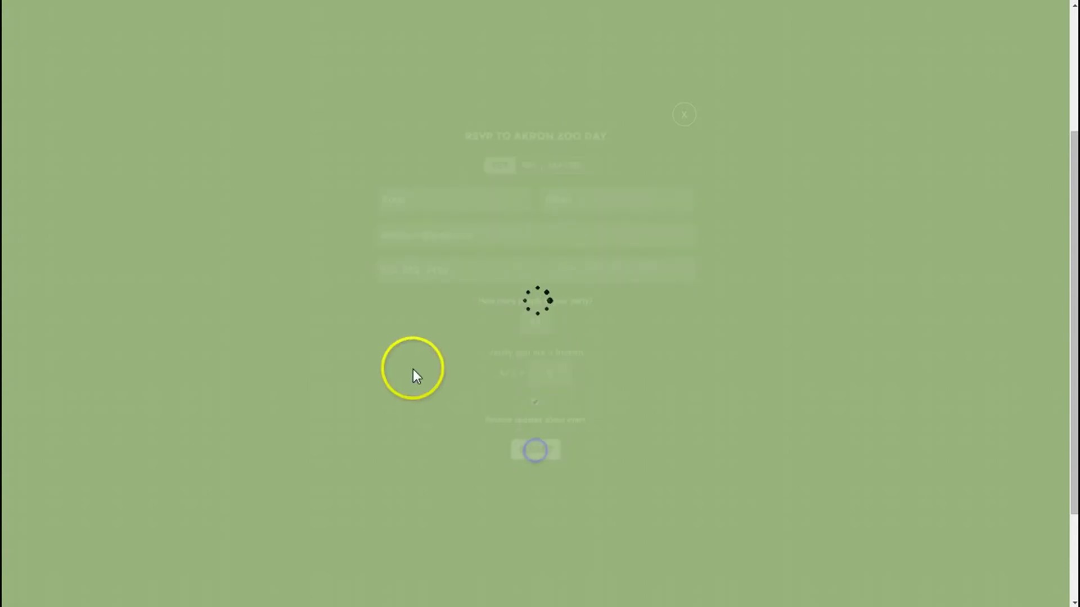
left_click(683, 48)
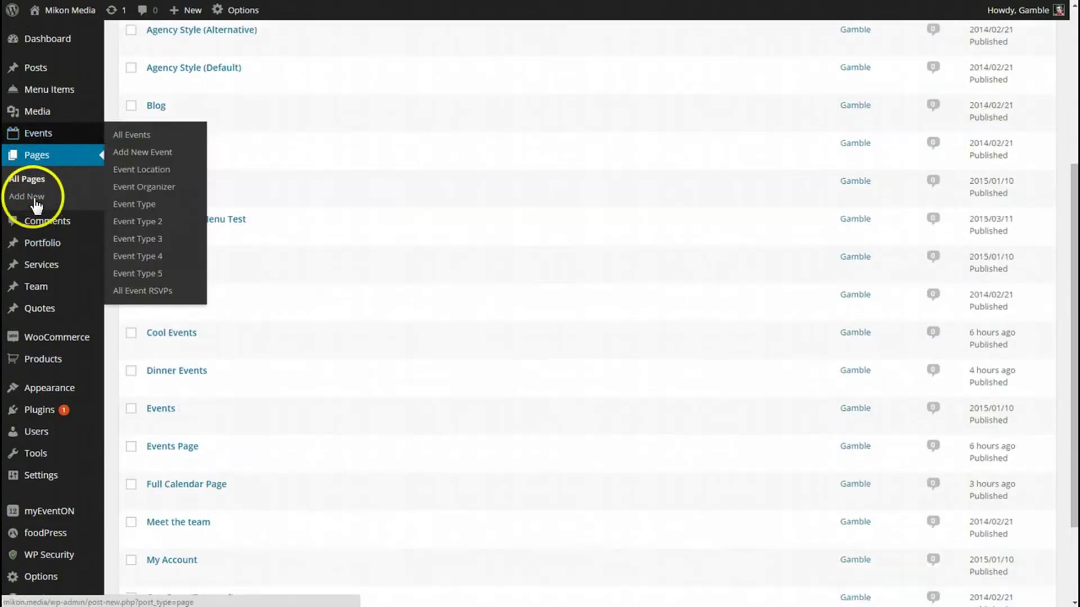
Step: From All Event RSVPs, open RSVP #261, the Yes response for Akron Zoo Day, for editing
left_click(25, 171)
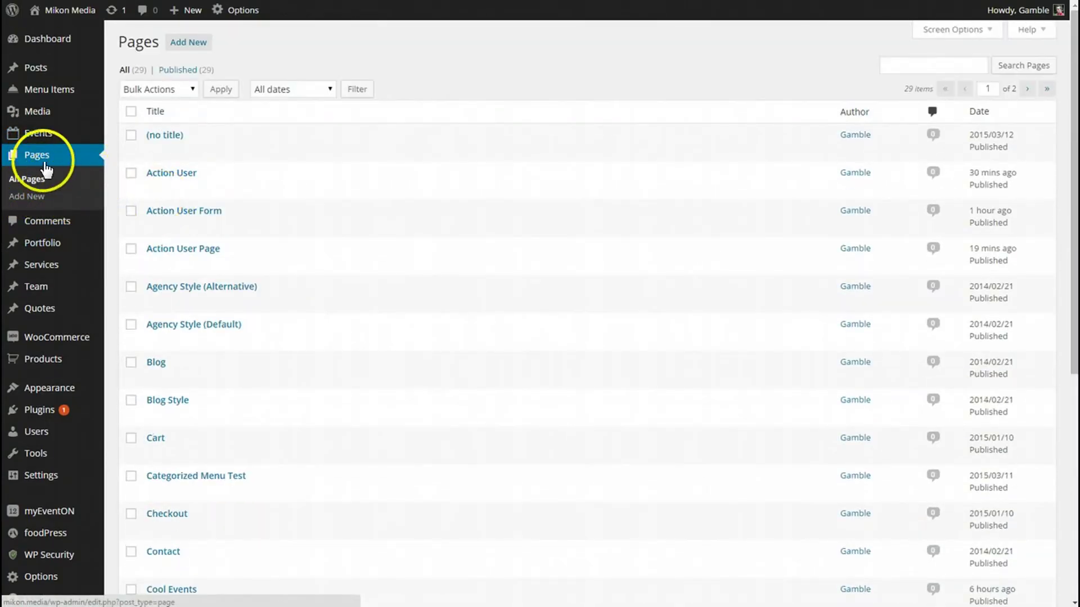
mouse_move(34, 139)
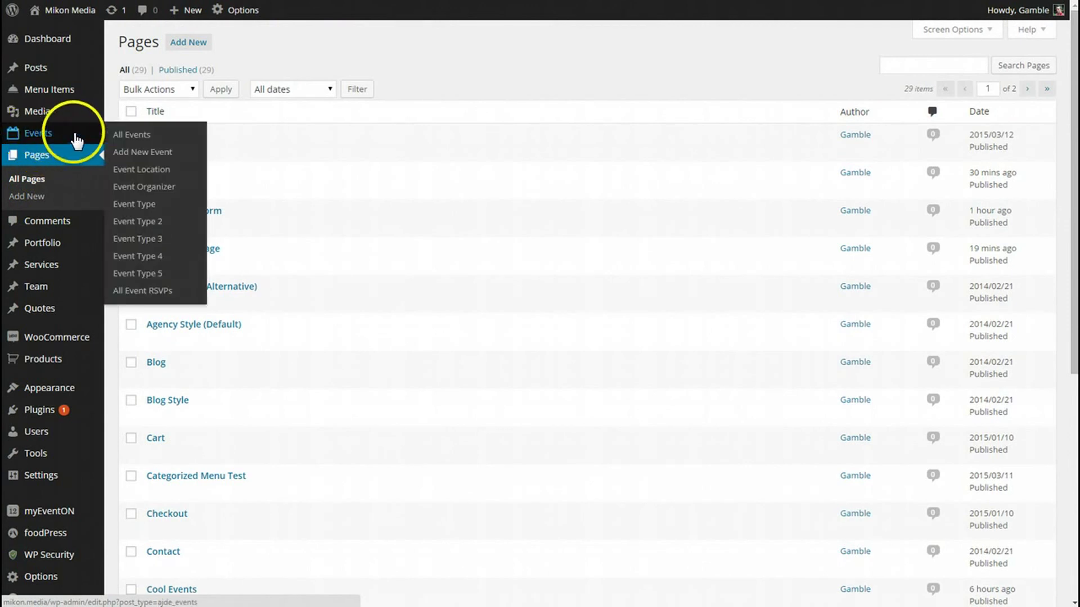
left_click(159, 293)
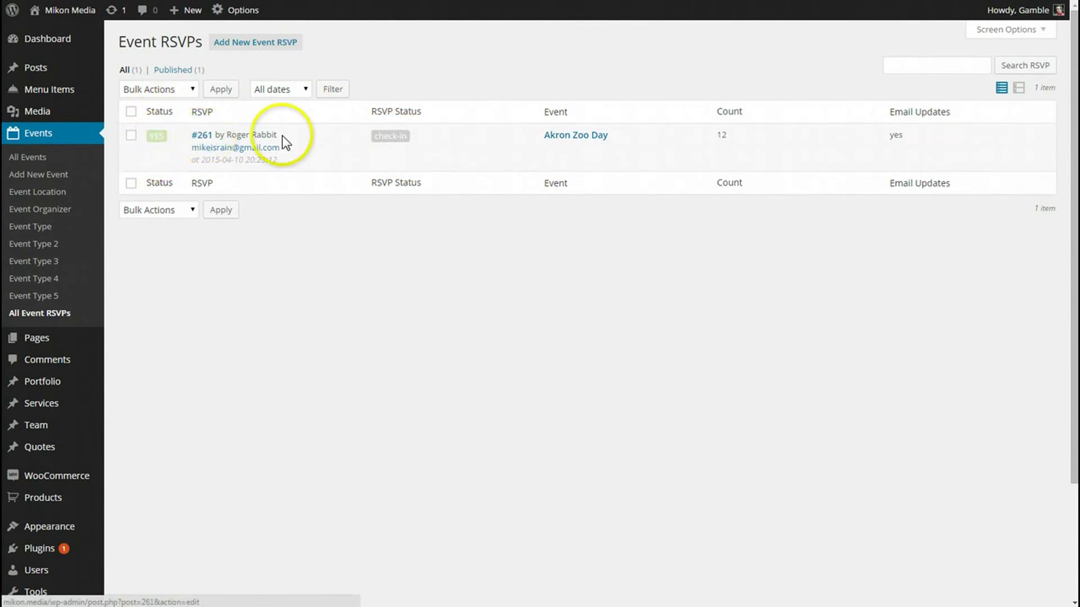
left_click(205, 137)
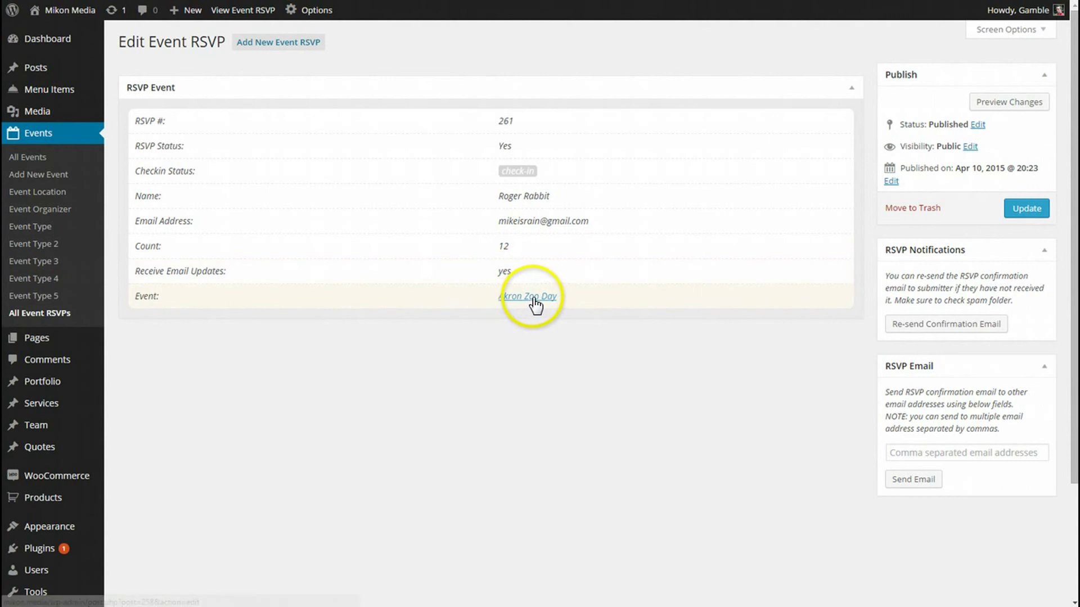
Step: Mark RSVP #261's 12-person party as checked in and resend the RSVP confirmation e-mail
left_click(518, 172)
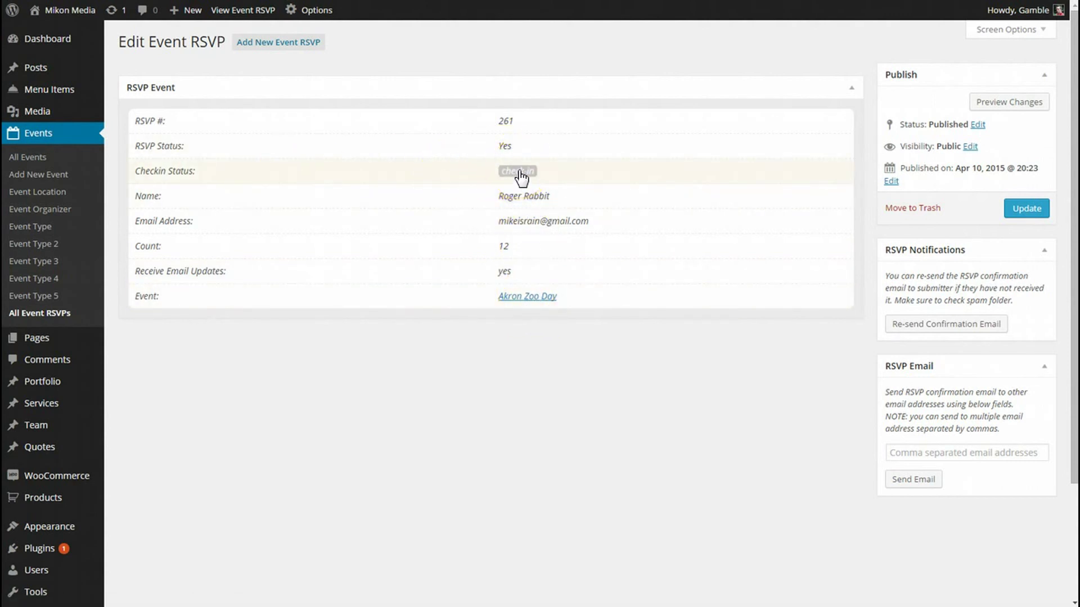
left_click(516, 171)
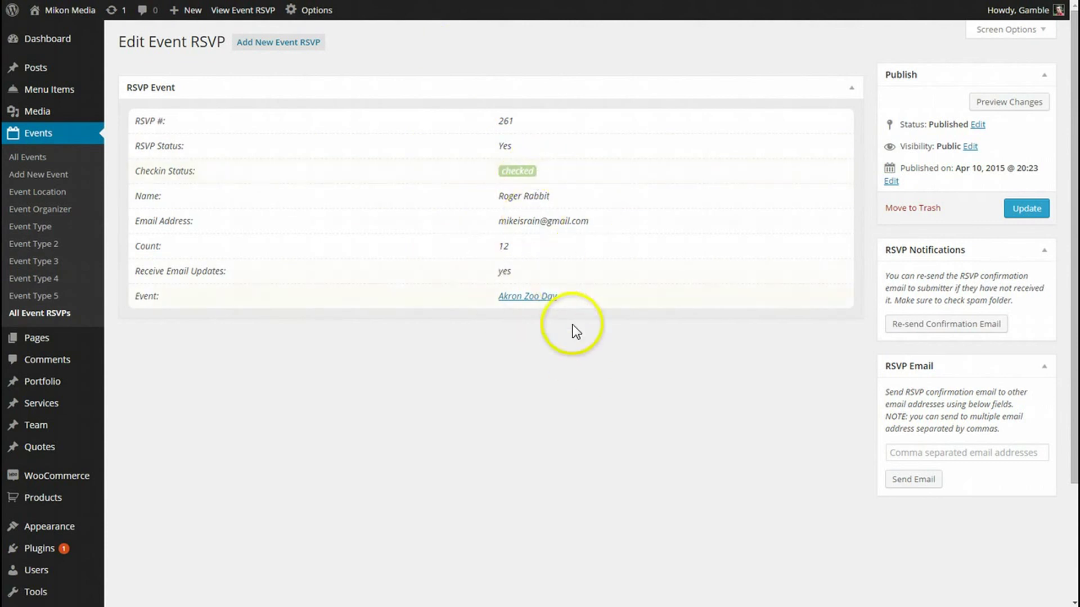
left_click_drag(510, 260, 493, 251)
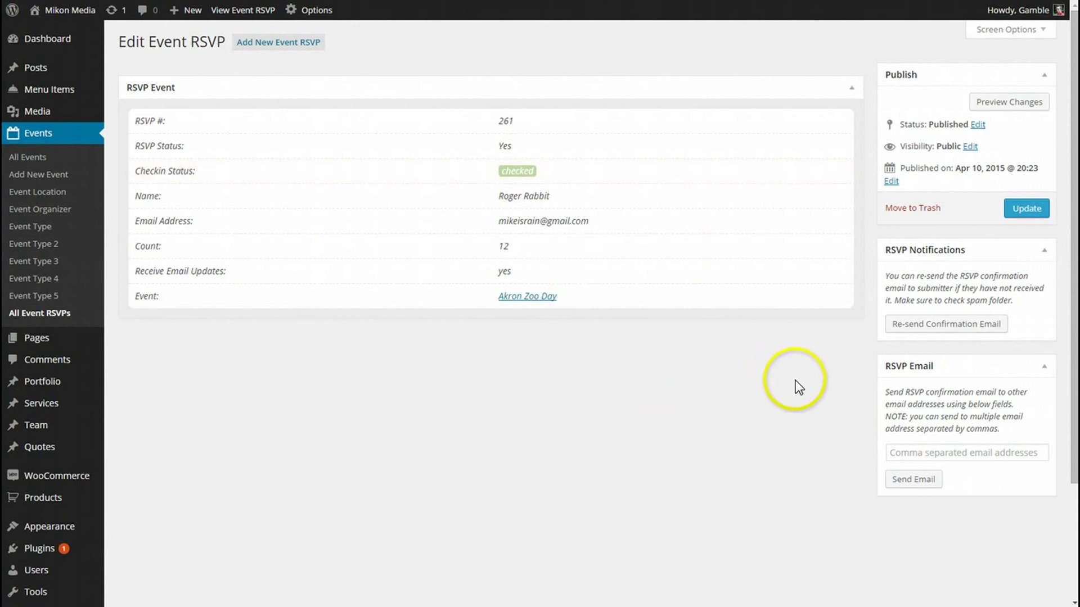
left_click(950, 325)
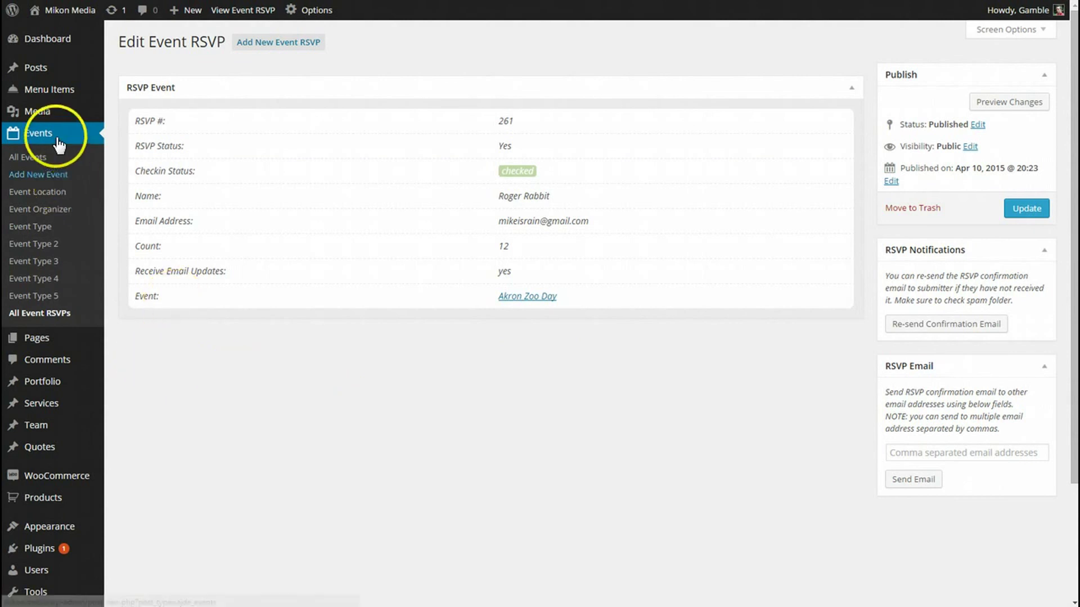
Step: Show the RSVP tab of myEventON Settings to review the General RSVP Settings
scroll(60, 337, "down", 3)
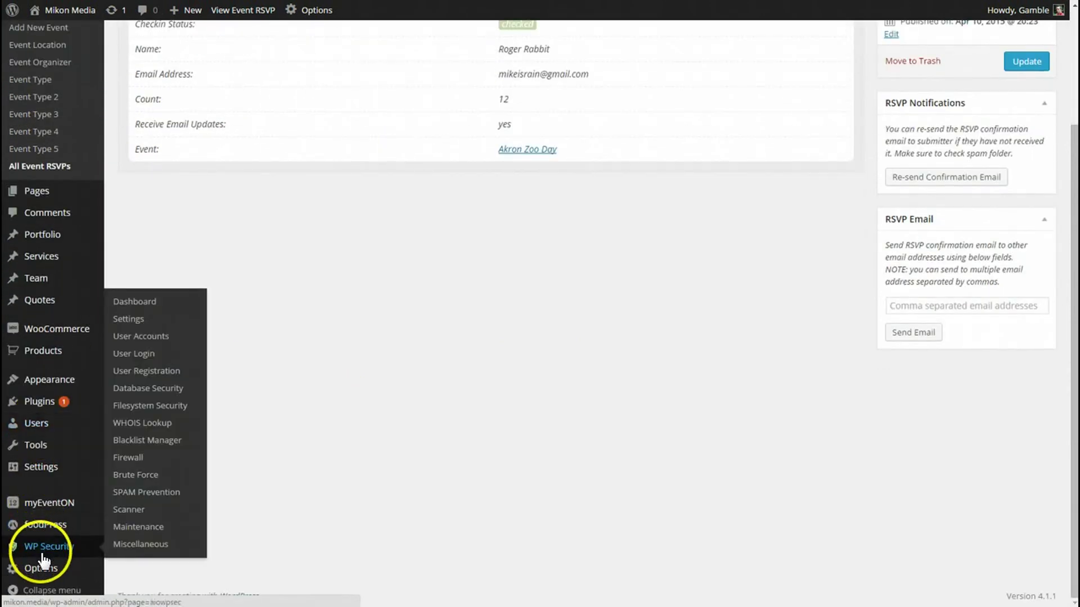
mouse_move(43, 501)
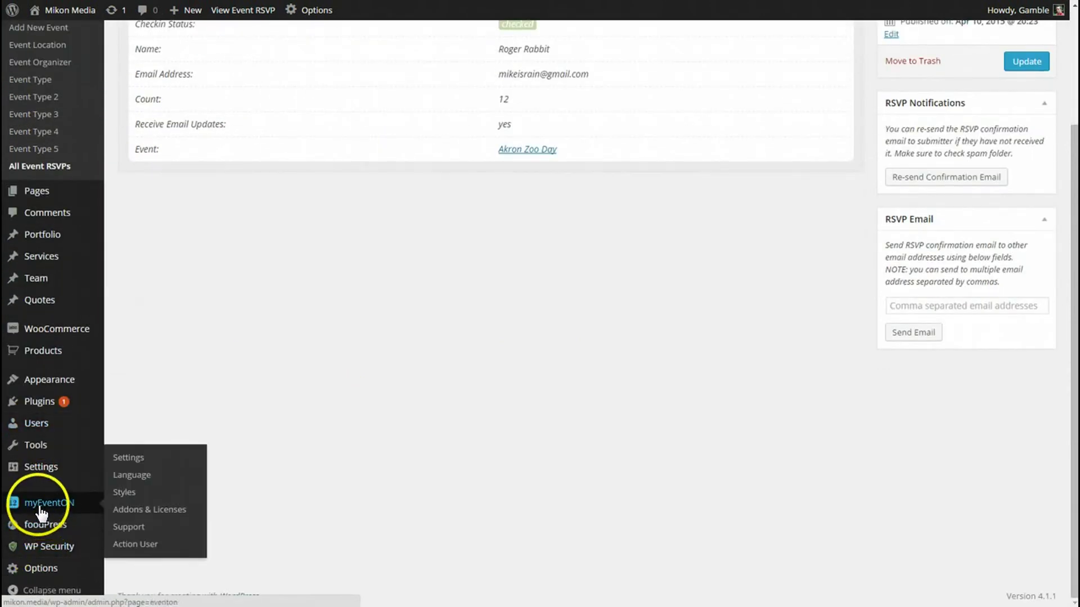
left_click(129, 459)
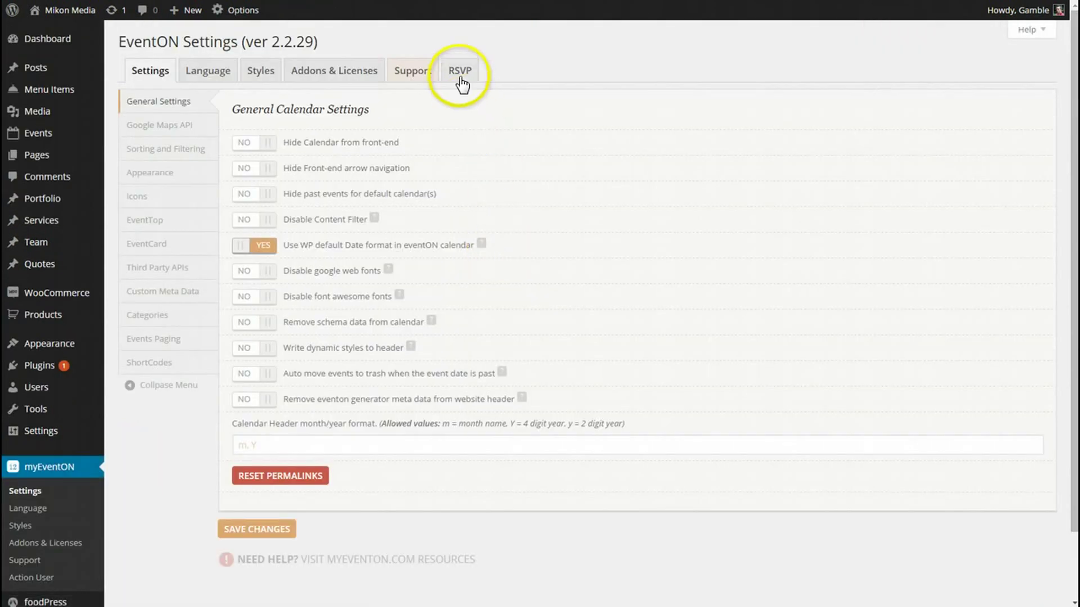
left_click(458, 70)
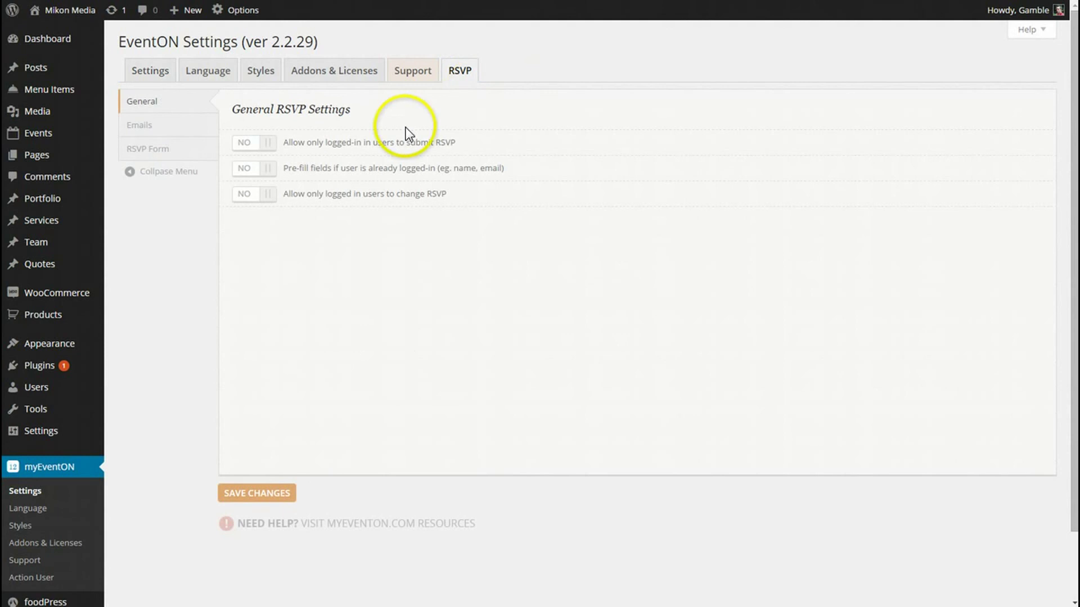